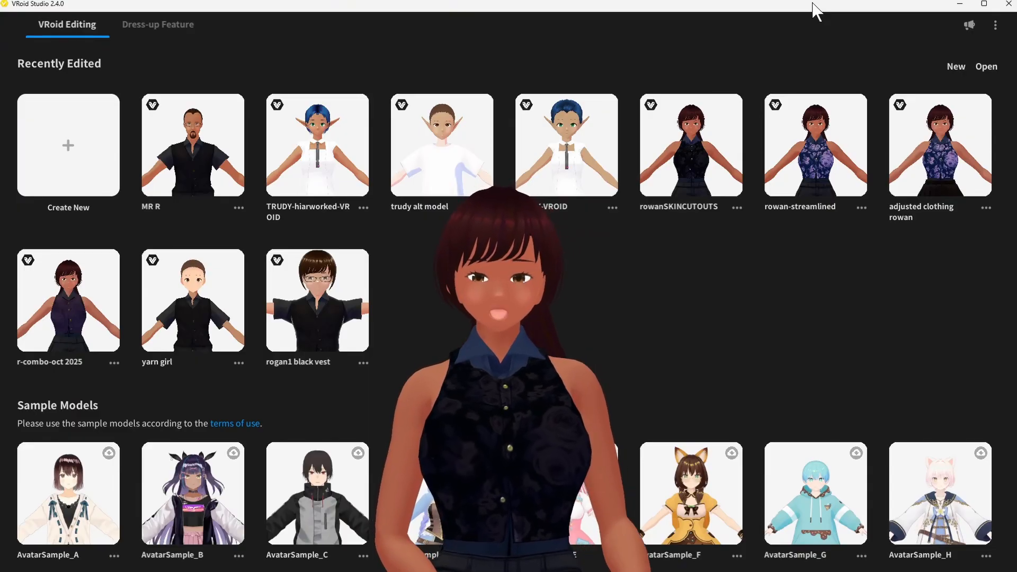
# - Open the TRUDY-hiarworked-VROID model and bring up the nose customization settings of its face
pyautogui.click(339, 171)
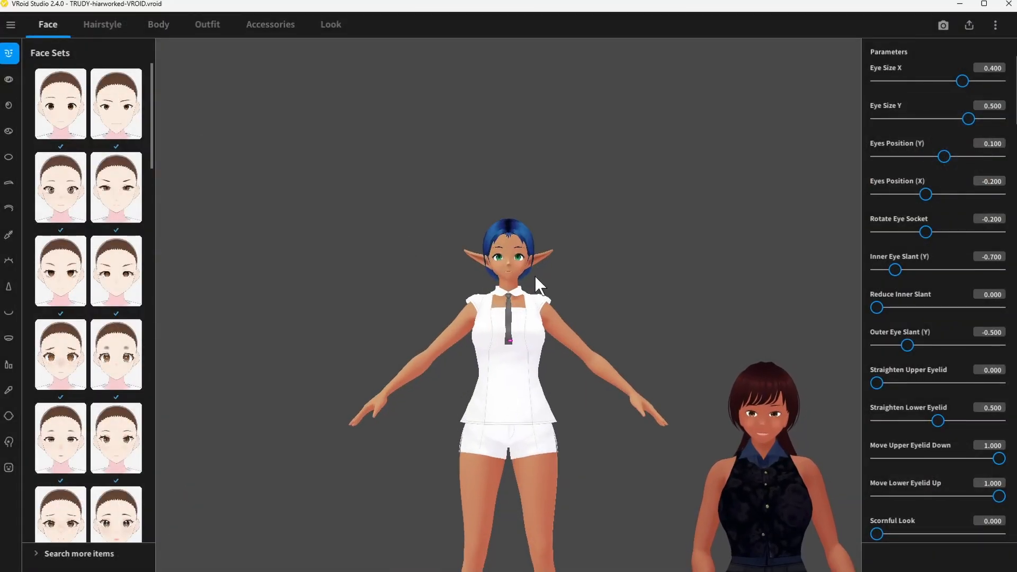
pyautogui.moveTo(534, 255); pyautogui.dragTo(525, 324, button='middle')
pyautogui.scroll(4, 523, 281)
pyautogui.scroll(3, 521, 316)
pyautogui.moveTo(525, 365); pyautogui.dragTo(502, 370, button='right')
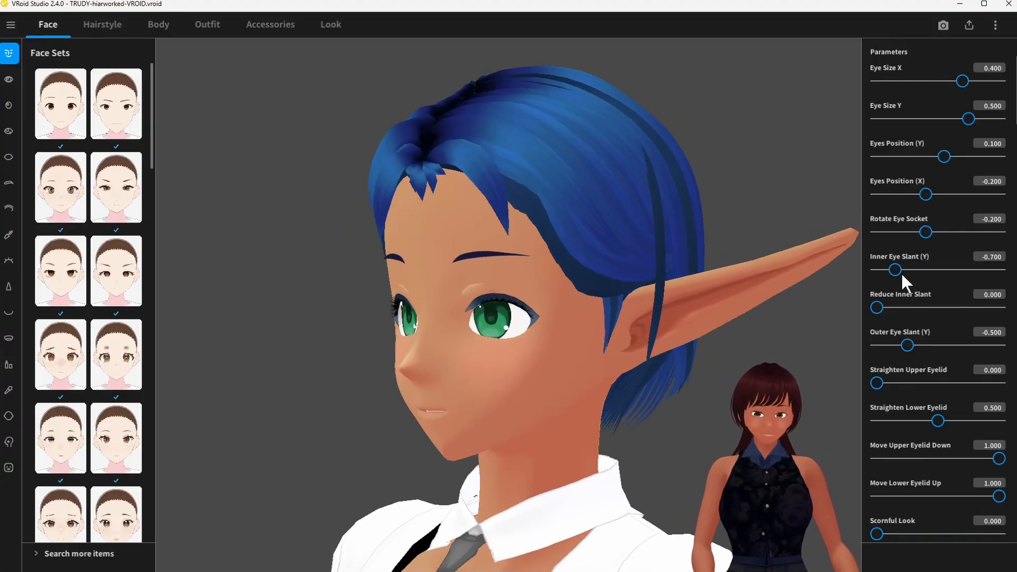
pyautogui.scroll(-10, 924, 328)
pyautogui.scroll(-9, 919, 335)
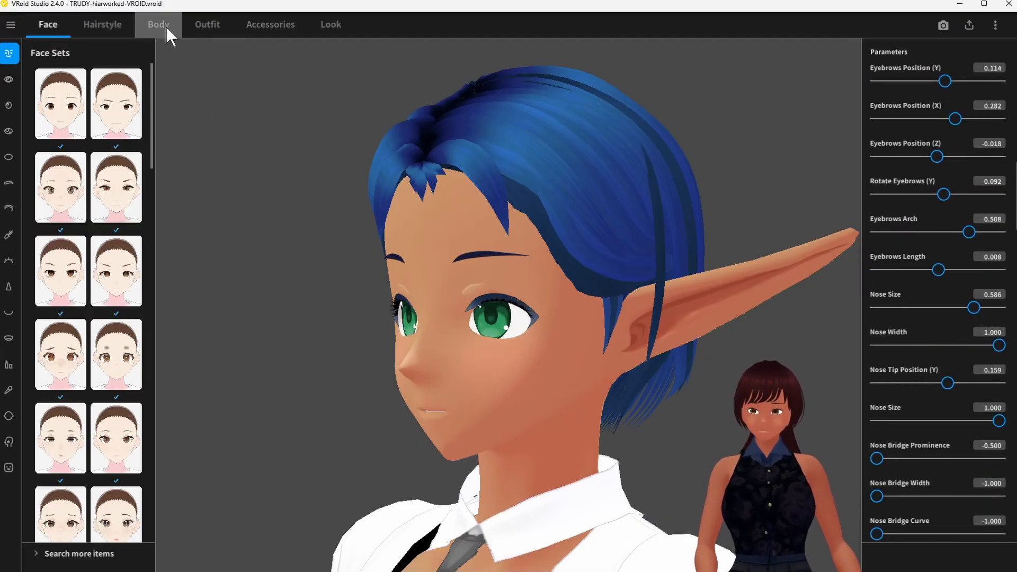
pyautogui.click(6, 293)
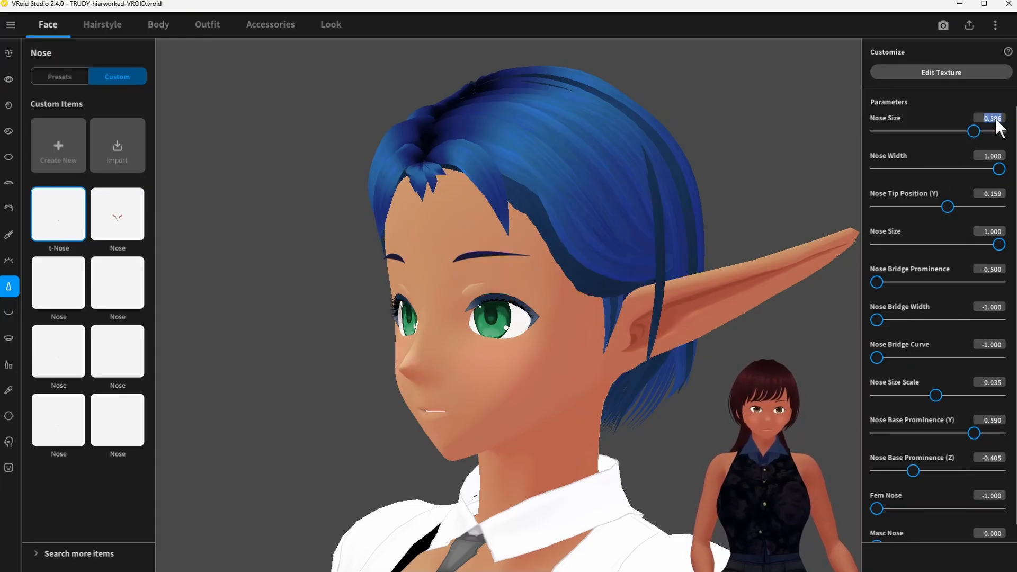
# - Set both Nose Size values, Nose Width, Nose Tip Position (Y) and Nose Bridge Prominence to 0
pyautogui.click(986, 154)
pyautogui.write('0')
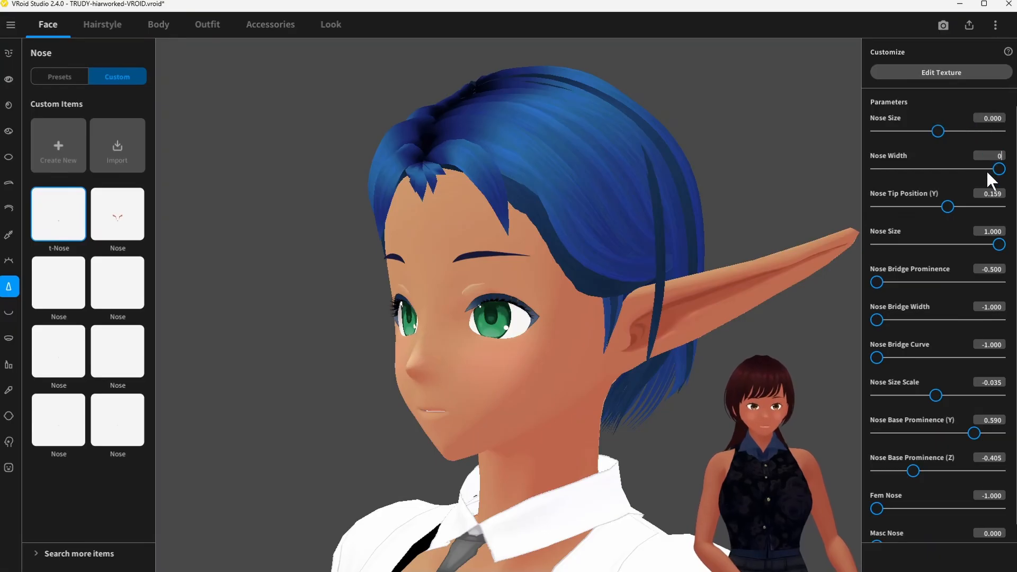
pyautogui.click(989, 193)
pyautogui.write('0')
pyautogui.click(990, 231)
pyautogui.write('000')
pyautogui.click(989, 269)
pyautogui.write('0')
# - Zero the remaining nose parameters, including Nose Bridge Curve, Nose Size Scale and Nose Base Prominence (Y) and (Z)
pyautogui.click(992, 346)
pyautogui.write('0')
pyautogui.click(1000, 382)
pyautogui.write('0')
pyautogui.click(988, 418)
pyautogui.write('0')
pyautogui.click(987, 457)
pyautogui.write('0')
pyautogui.scroll(-1, 983, 510)
pyautogui.moveTo(693, 426); pyautogui.dragTo(552, 422, button='right')
pyautogui.scroll(4, 545, 406)
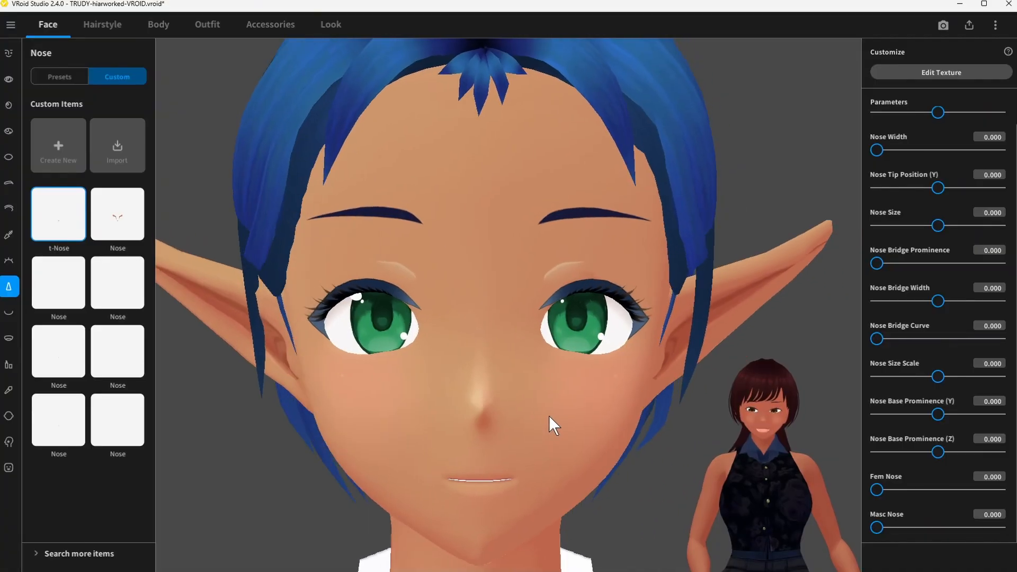
# - Apply the blank custom nose item in the second row, second column to the face
pyautogui.scroll(-2, 461, 400)
pyautogui.moveTo(461, 400); pyautogui.dragTo(431, 400, button='right')
pyautogui.scroll(3, 438, 390)
pyautogui.moveTo(432, 397); pyautogui.dragTo(451, 374, button='middle')
pyautogui.scroll(2, 434, 387)
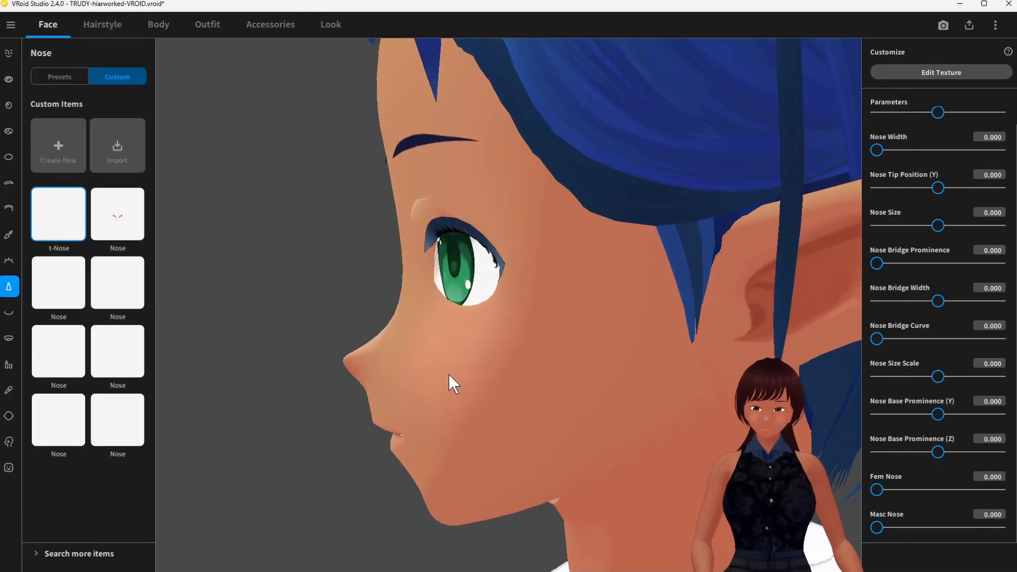
pyautogui.click(118, 303)
pyautogui.moveTo(223, 348); pyautogui.dragTo(251, 340, button='right')
pyautogui.moveTo(408, 362); pyautogui.dragTo(381, 364, button='right')
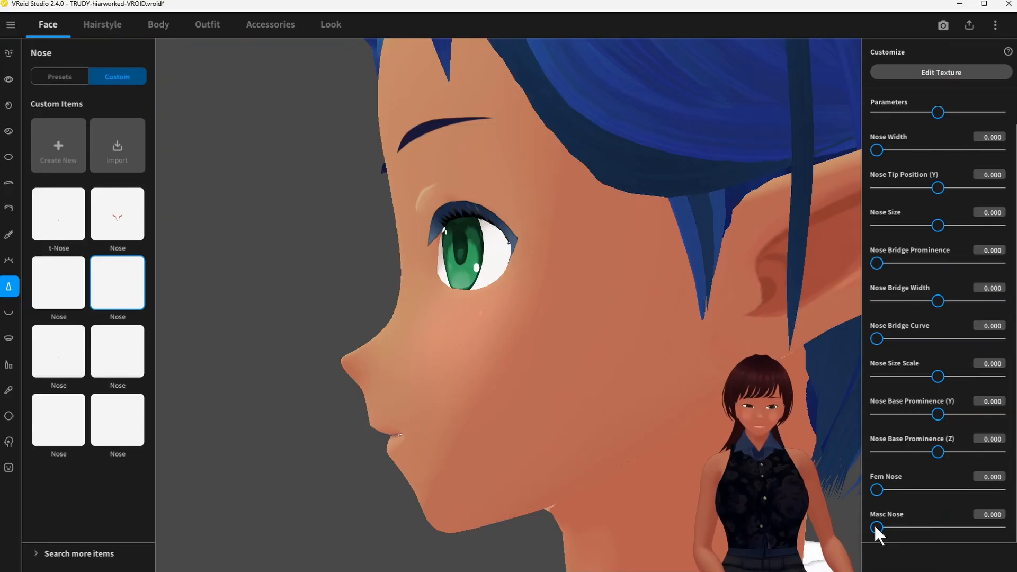
# - Set Masc Nose to 1.000 and check the nose profile from both sides
pyautogui.moveTo(875, 528); pyautogui.dragTo(999, 528)
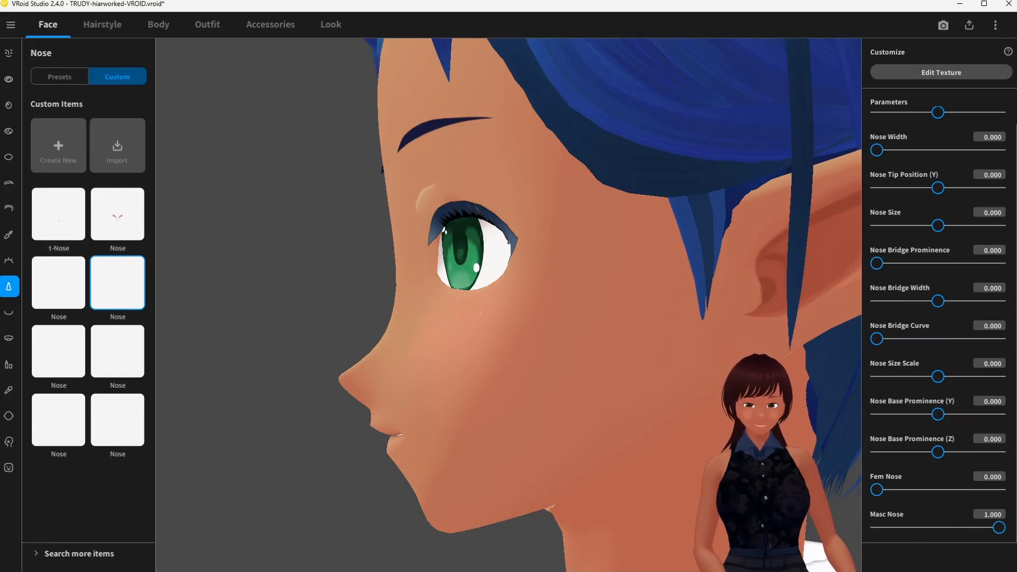
pyautogui.moveTo(508, 444); pyautogui.dragTo(592, 448)
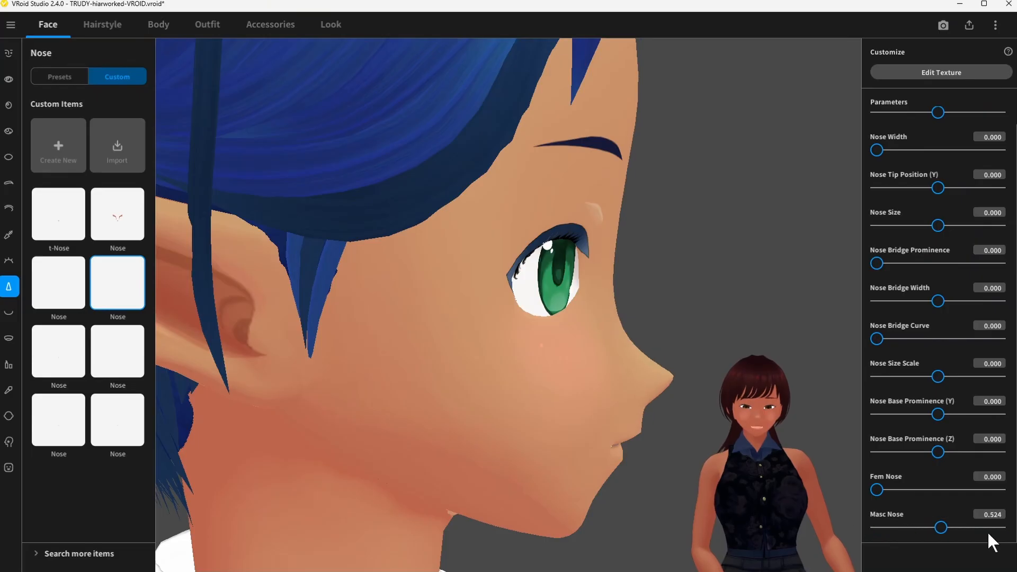
pyautogui.moveTo(658, 422); pyautogui.dragTo(573, 429)
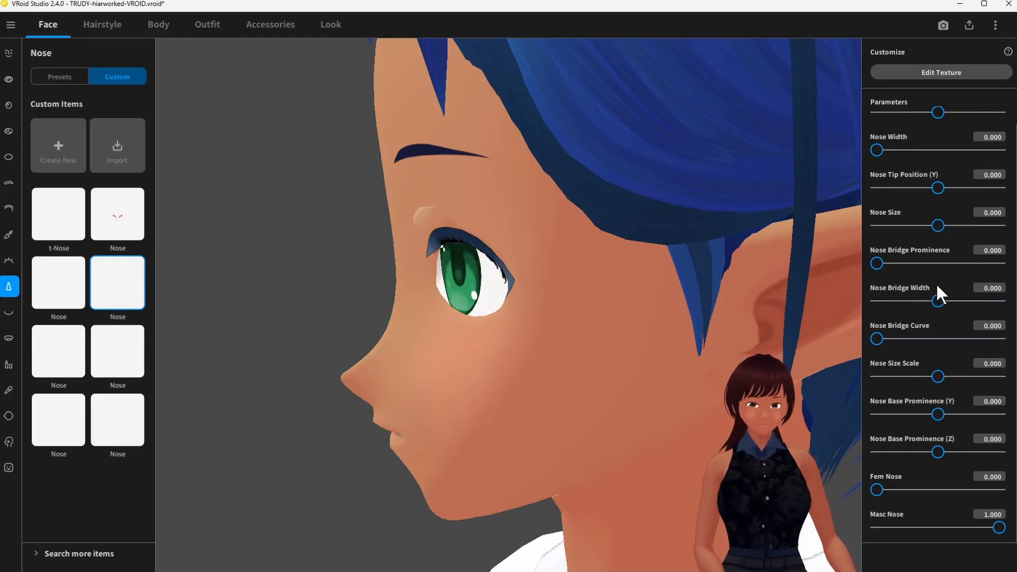
pyautogui.scroll(1, 941, 286)
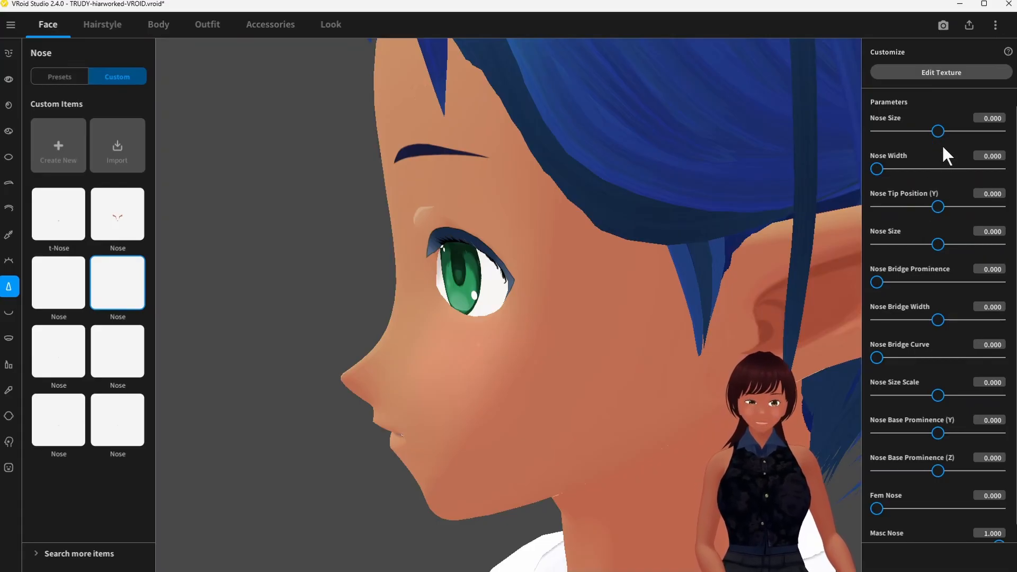
# - Set the first Nose Size parameter to 0.750 and Nose Tip Position (Y) to 0.555
pyautogui.moveTo(936, 132); pyautogui.dragTo(976, 133)
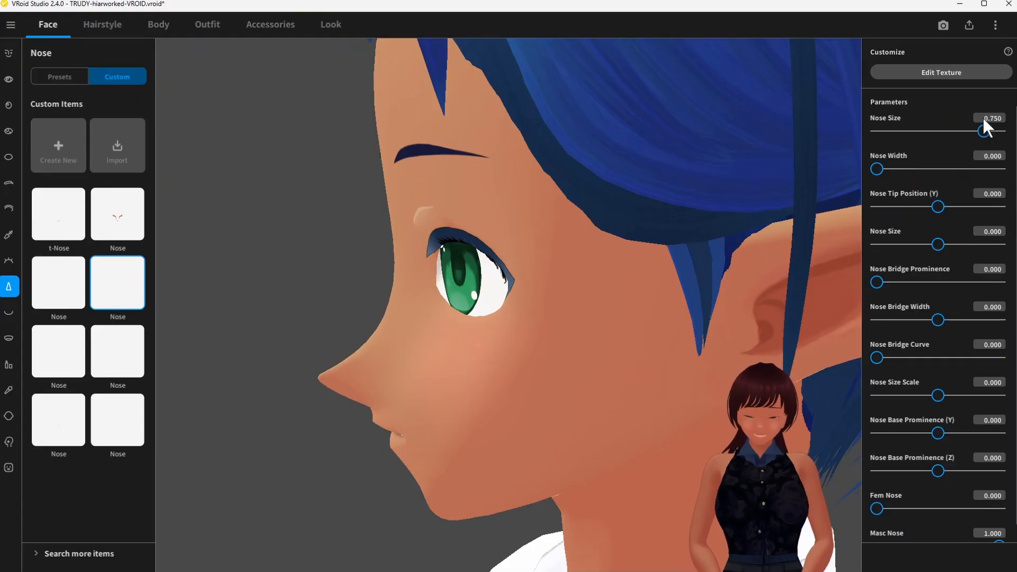
pyautogui.moveTo(505, 344); pyautogui.dragTo(526, 333, button='right')
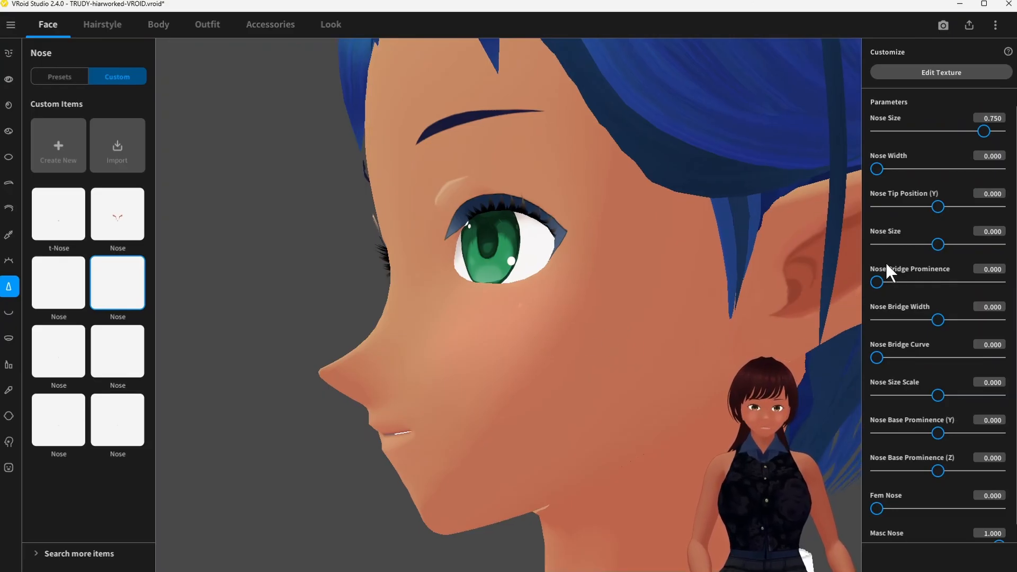
pyautogui.moveTo(934, 205); pyautogui.dragTo(973, 200)
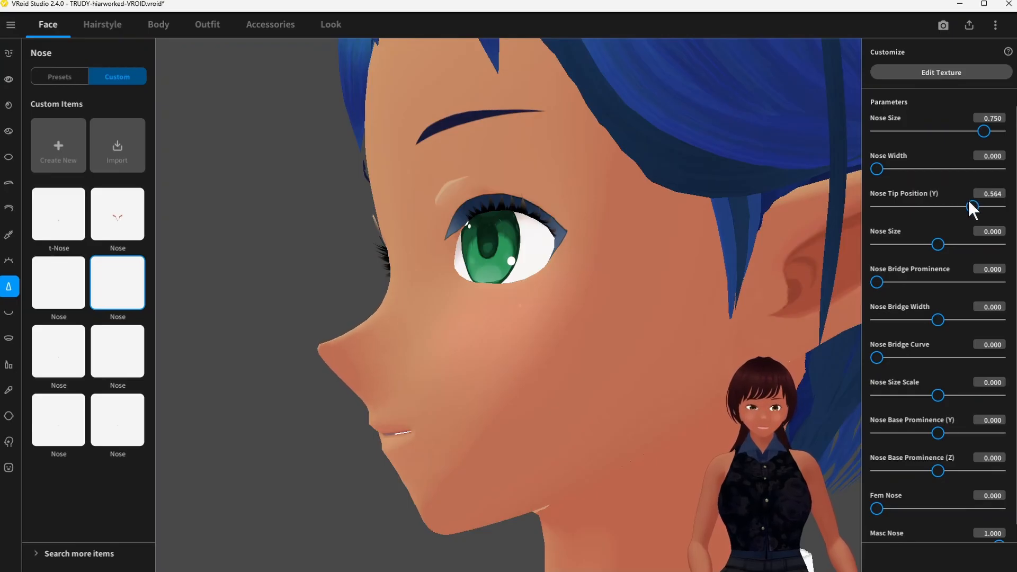
pyautogui.moveTo(574, 291)
pyautogui.mouseDown(button='right')
pyautogui.moveTo(654, 293)
pyautogui.moveTo(584, 290)
pyautogui.mouseUp(button='right')
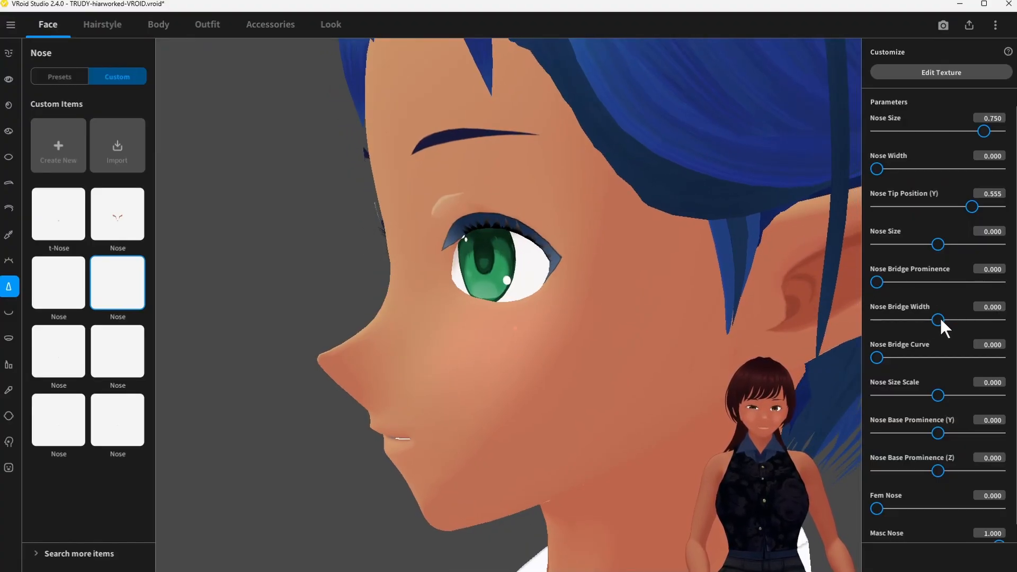
# - Set Nose Bridge Width to 1.000, checking the bridge from above
pyautogui.moveTo(943, 319); pyautogui.dragTo(1005, 317)
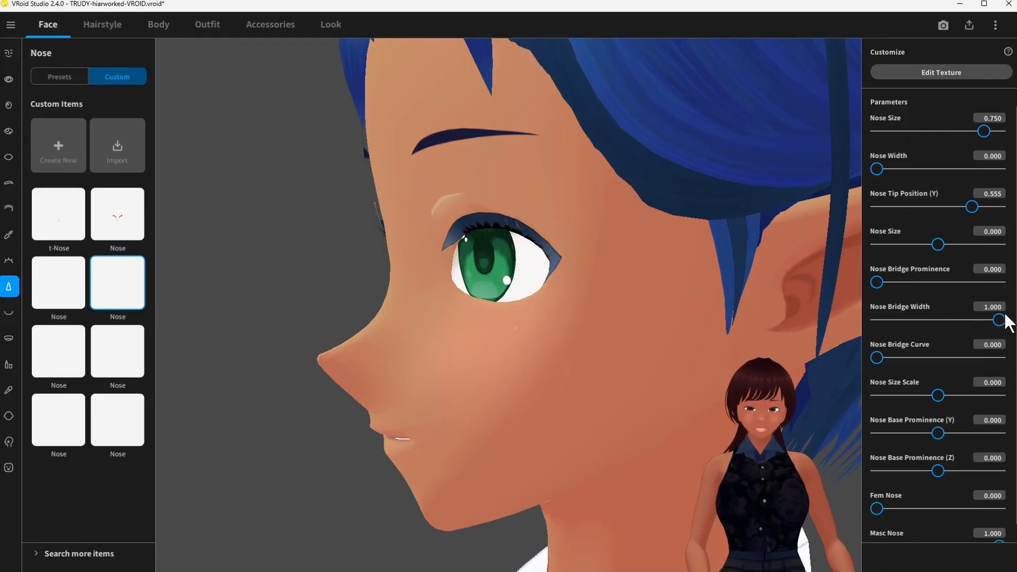
pyautogui.moveTo(531, 338); pyautogui.dragTo(563, 376, button='right')
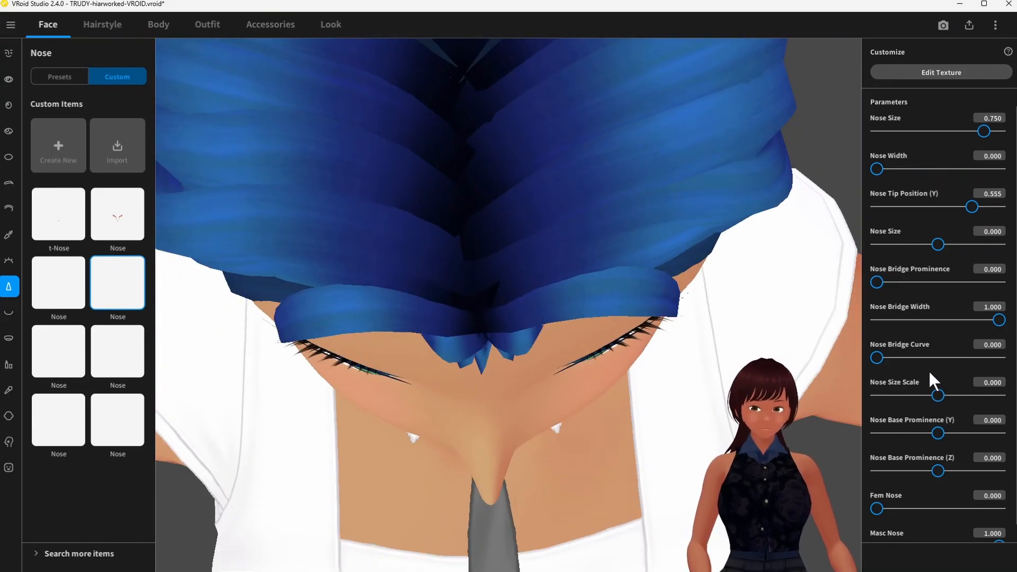
pyautogui.moveTo(994, 322)
pyautogui.mouseDown()
pyautogui.moveTo(817, 320)
pyautogui.moveTo(1000, 320)
pyautogui.mouseUp()
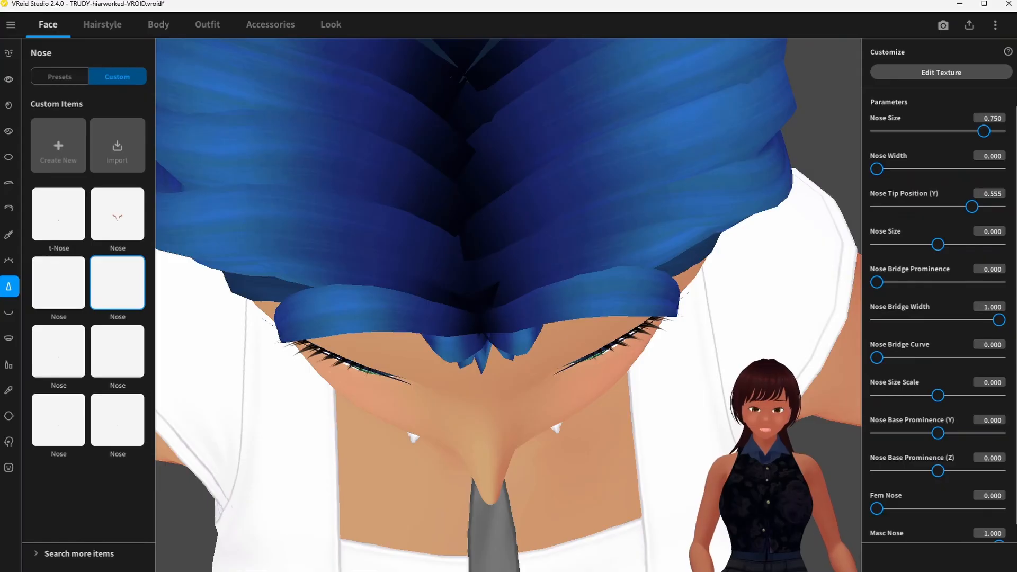
pyautogui.moveTo(847, 362); pyautogui.dragTo(656, 335, button='right')
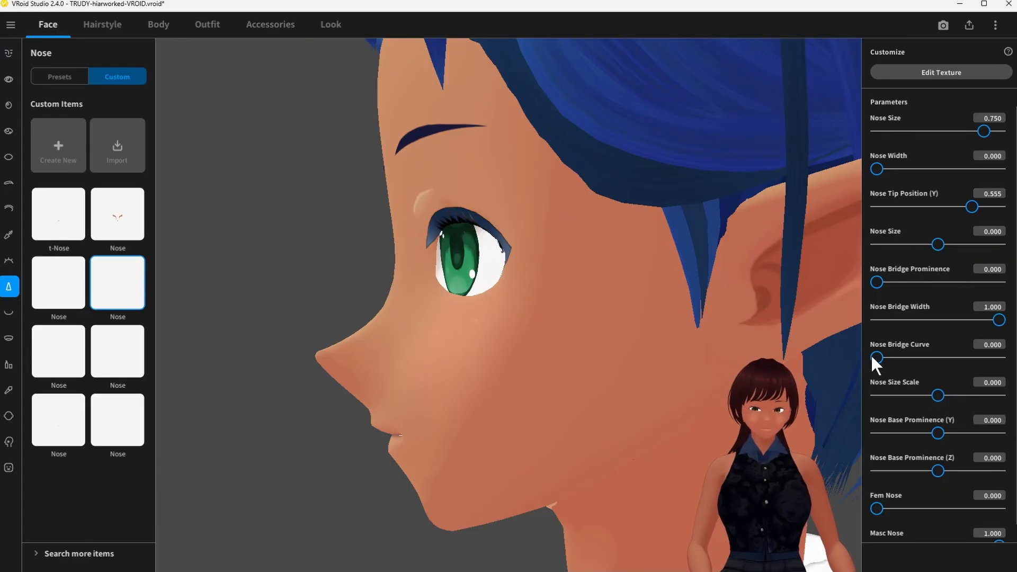
# - Set Nose Bridge Curve to -1
pyautogui.moveTo(875, 358); pyautogui.dragTo(850, 359)
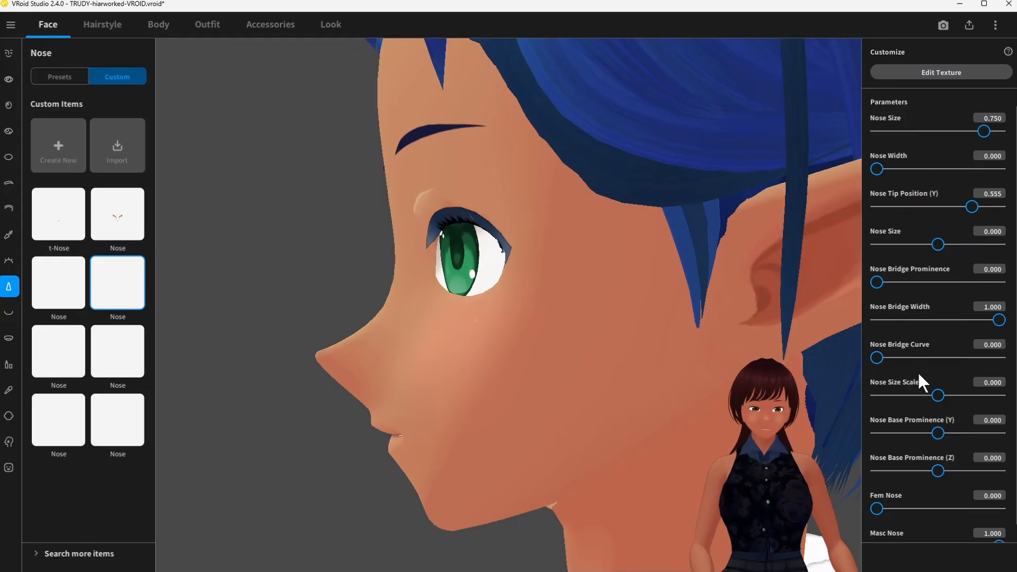
pyautogui.moveTo(585, 361)
pyautogui.mouseDown(button='right')
pyautogui.moveTo(606, 361)
pyautogui.moveTo(587, 361)
pyautogui.mouseUp(button='right')
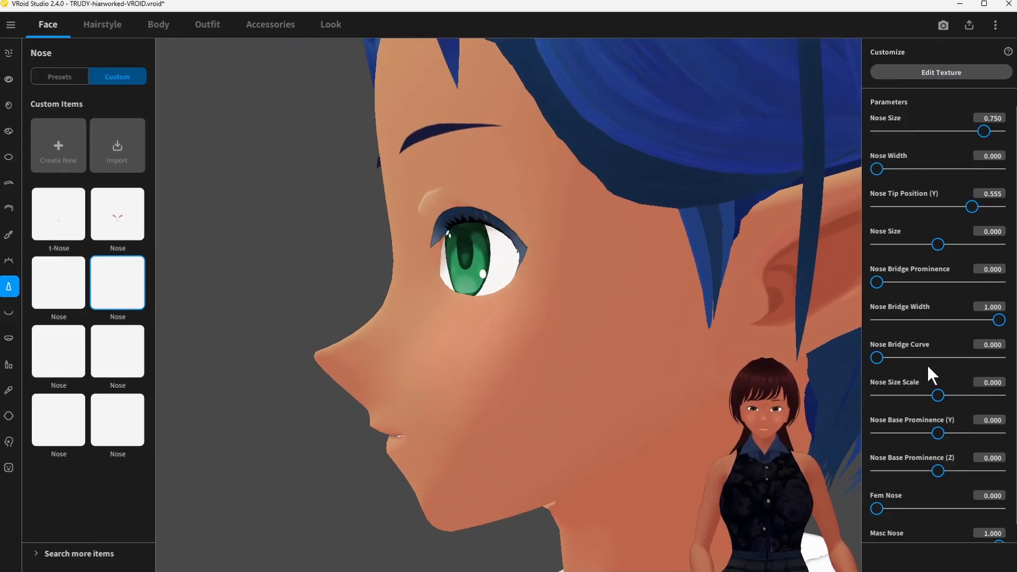
pyautogui.click(1002, 344)
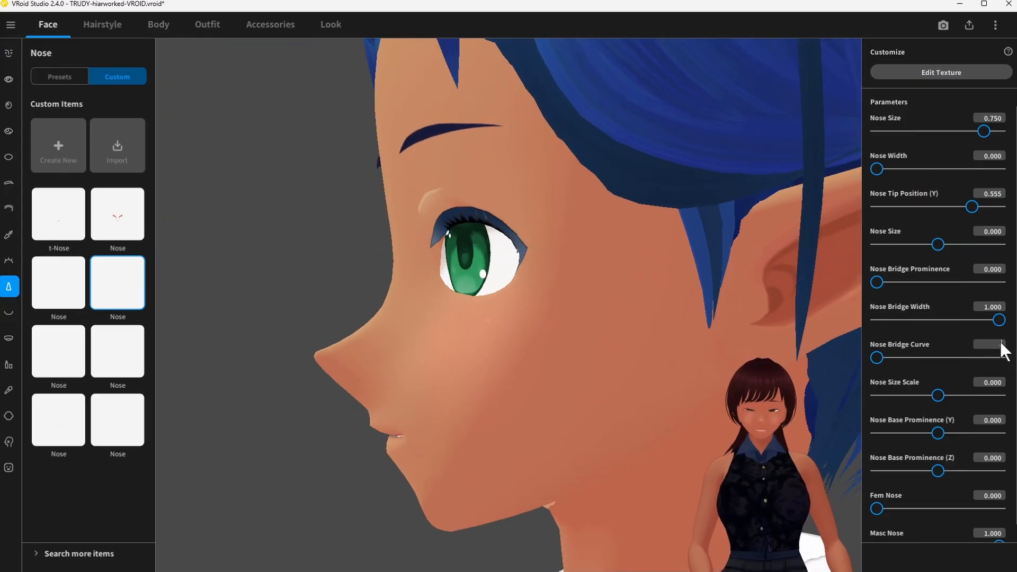
pyautogui.write('-1')
pyautogui.press('Return')
pyautogui.moveTo(484, 338); pyautogui.dragTo(516, 341, button='right')
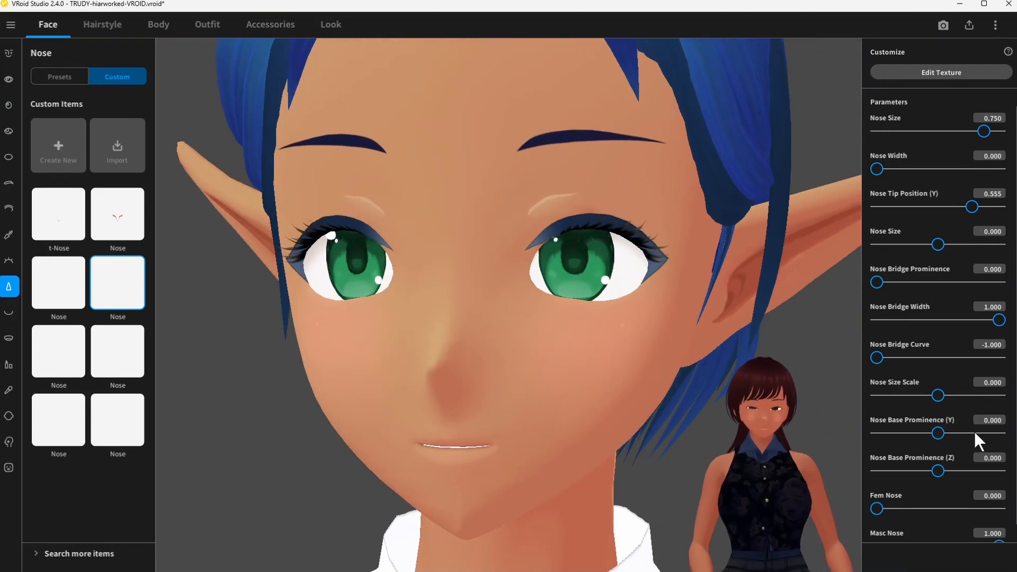
# - Try Nose Base Prominence (Y) at -1.000, and settle on 1.000
pyautogui.scroll(-1, 922, 439)
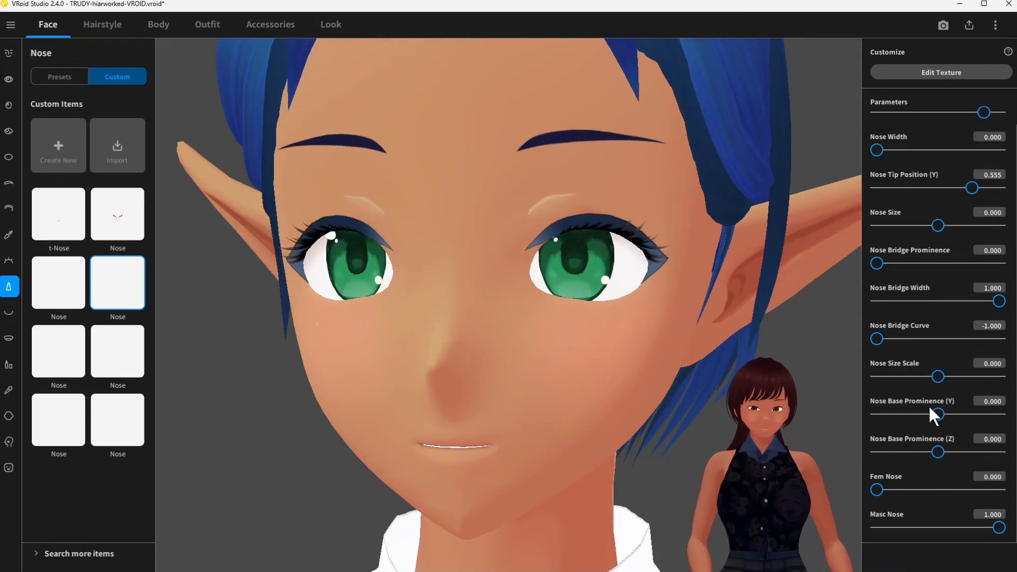
pyautogui.moveTo(698, 386); pyautogui.dragTo(678, 384, button='right')
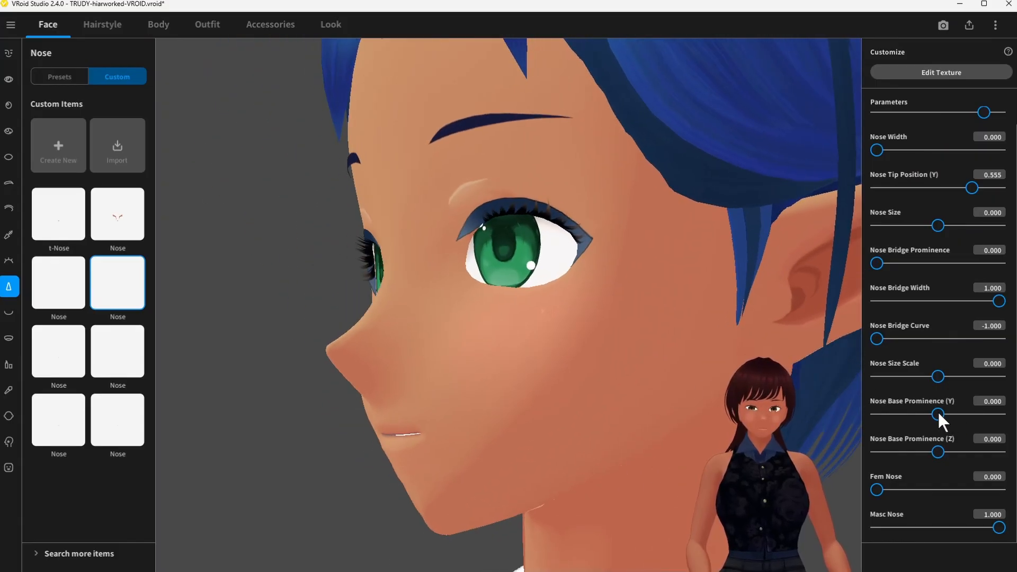
pyautogui.moveTo(933, 413); pyautogui.dragTo(824, 408)
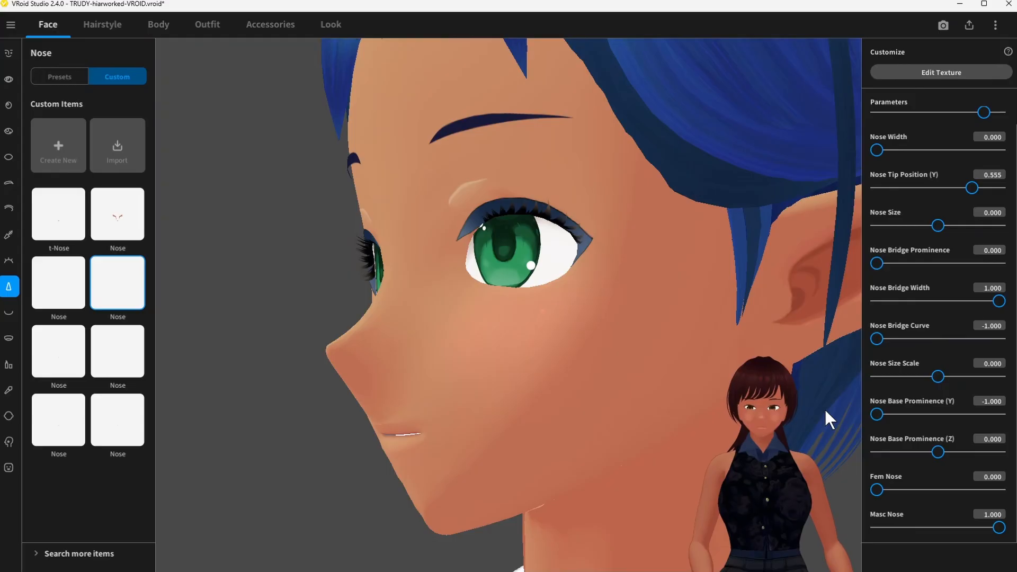
pyautogui.moveTo(824, 408); pyautogui.dragTo(612, 393, button='right')
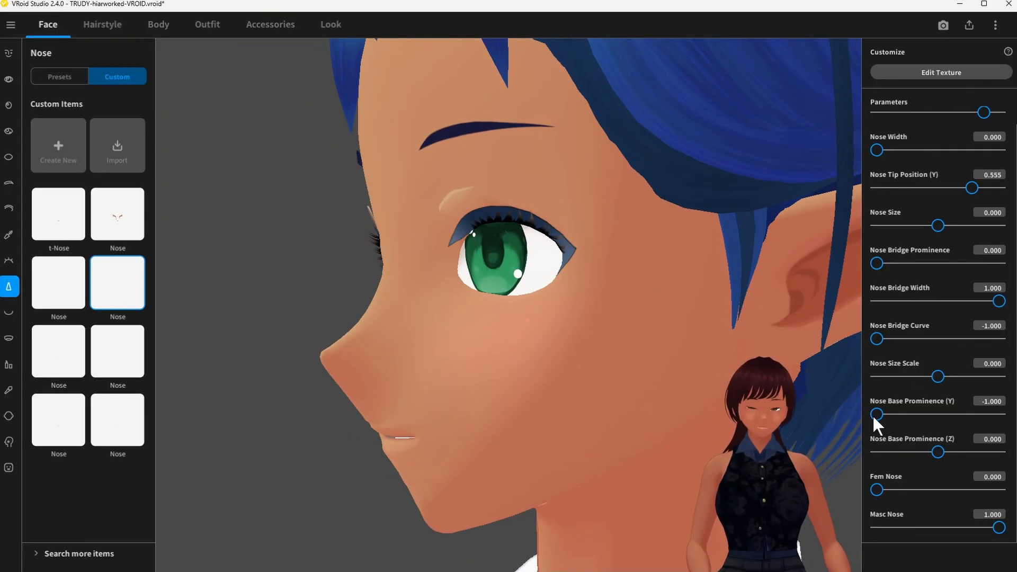
pyautogui.moveTo(873, 415); pyautogui.dragTo(1013, 414)
pyautogui.moveTo(583, 380)
pyautogui.mouseDown(button='right')
pyautogui.moveTo(643, 383)
pyautogui.moveTo(574, 391)
pyautogui.mouseUp(button='right')
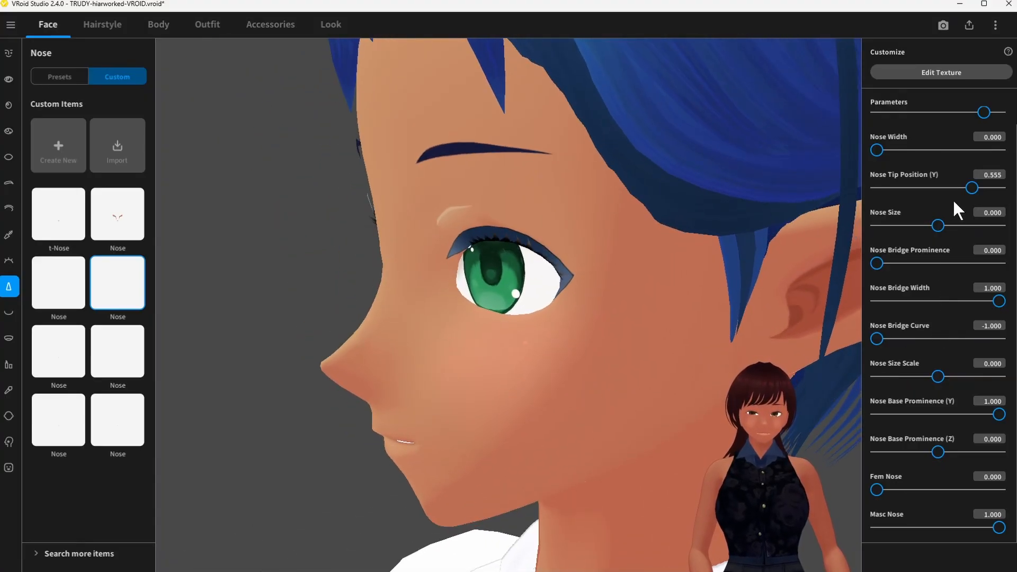
# - Set Nose Tip Position (Y) to 0.987, the second Nose Size to 1.000 and Nose Base Prominence (Z) to -1.000
pyautogui.moveTo(973, 189); pyautogui.dragTo(993, 188)
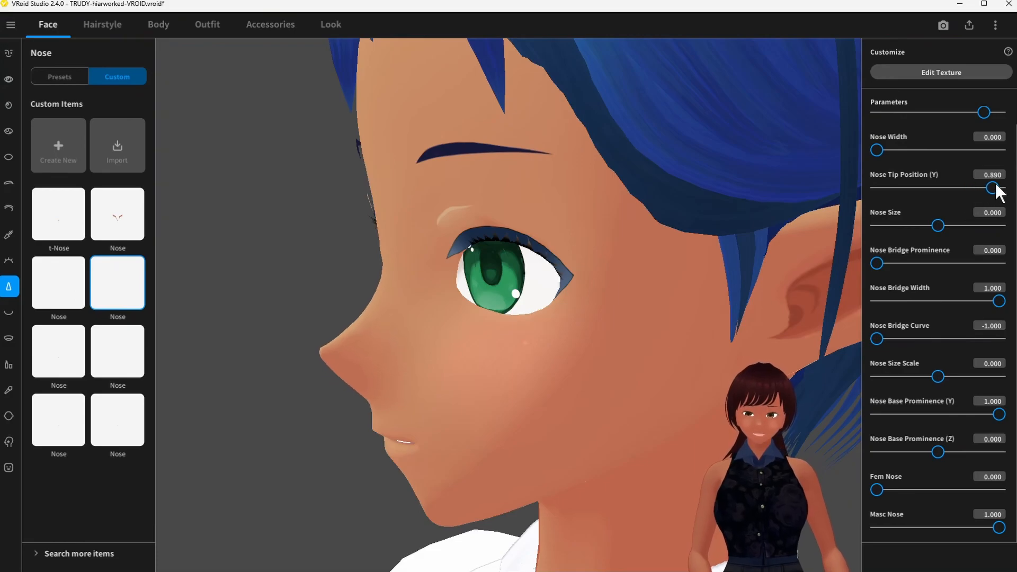
pyautogui.moveTo(680, 242); pyautogui.dragTo(745, 246, button='right')
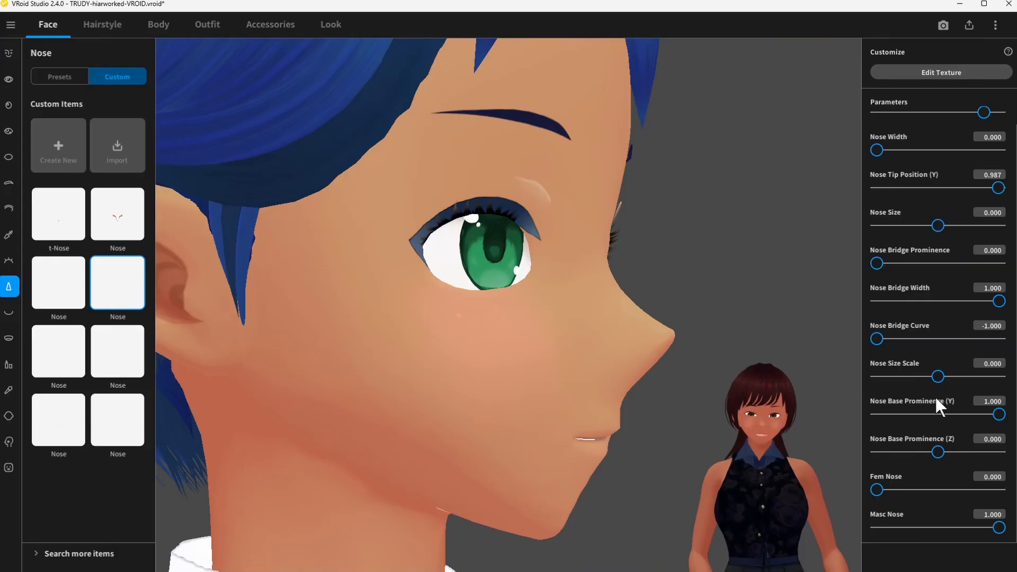
pyautogui.moveTo(621, 403); pyautogui.dragTo(601, 393, button='right')
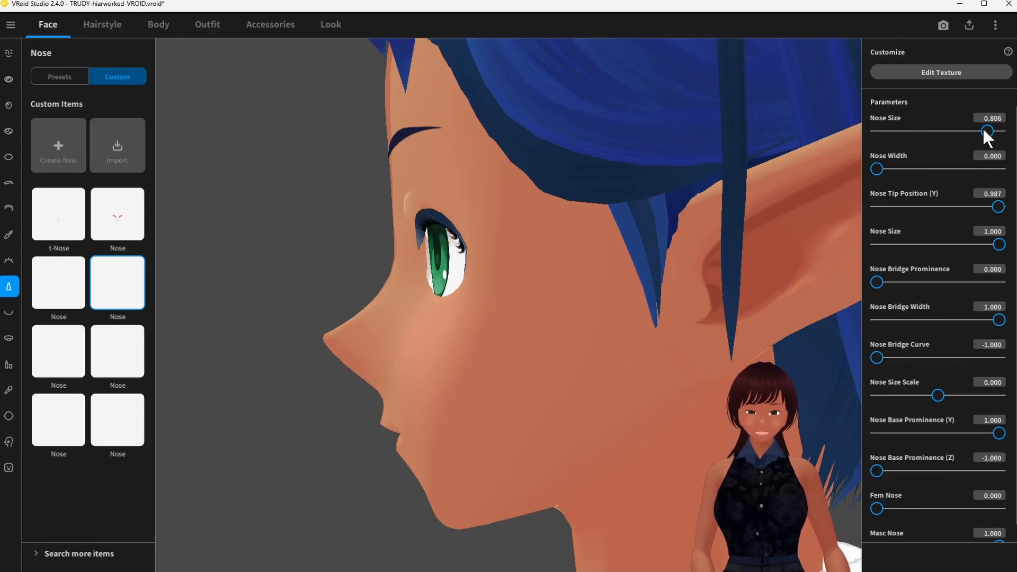
# - Reduce the first Nose Size parameter to 0.295 and Masc Nose to 0.441
pyautogui.moveTo(988, 132); pyautogui.dragTo(963, 131)
pyautogui.moveTo(558, 309); pyautogui.dragTo(606, 306)
pyautogui.scroll(-1, 942, 463)
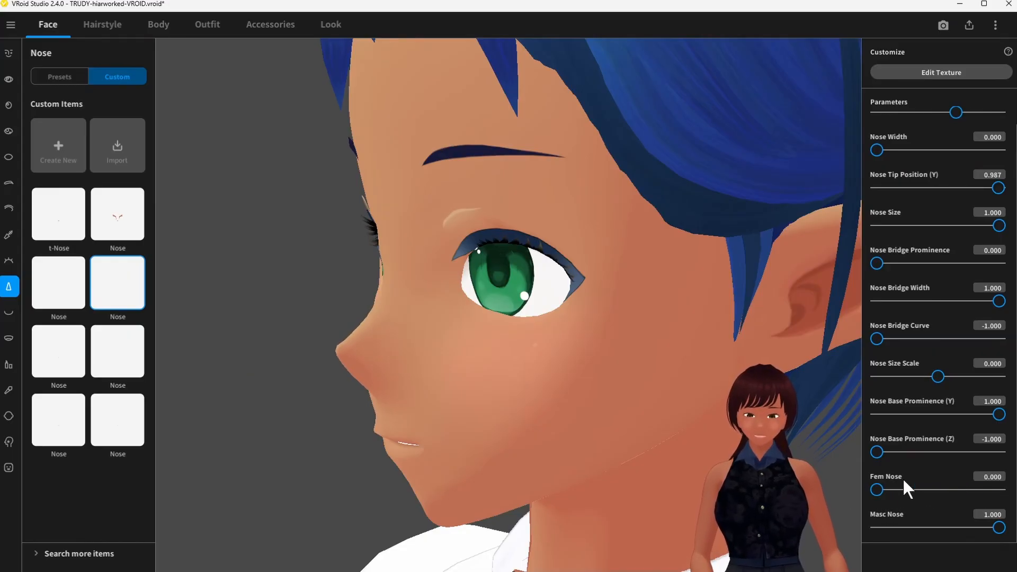
pyautogui.moveTo(999, 528); pyautogui.dragTo(931, 529)
pyautogui.moveTo(615, 442)
pyautogui.mouseDown(button='right')
pyautogui.moveTo(576, 427)
pyautogui.moveTo(598, 437)
pyautogui.mouseUp(button='right')
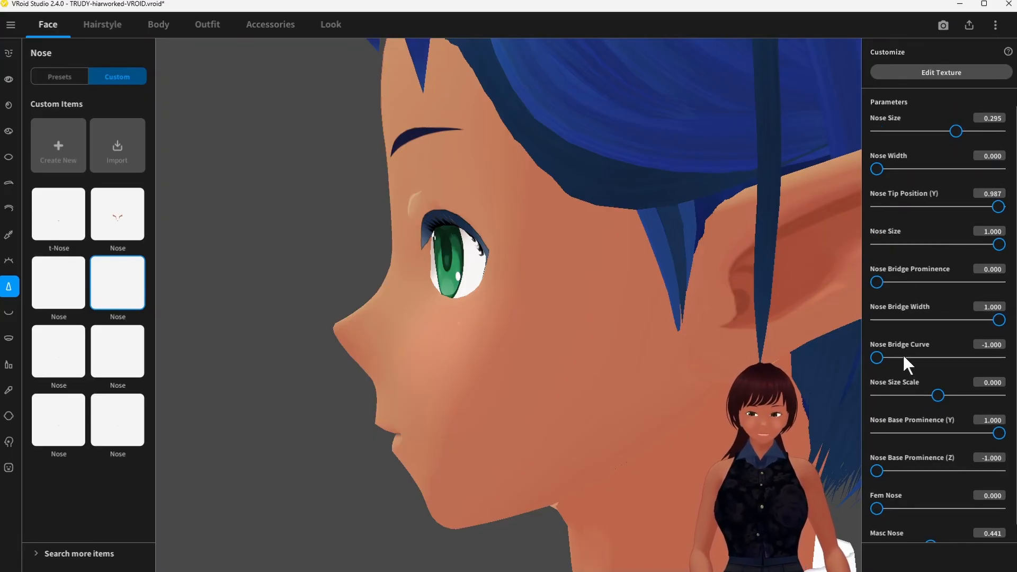
# - Lower Nose Tip Position (Y) to 0.511 and check the nose from the opposite side
pyautogui.click(974, 206)
pyautogui.moveTo(964, 201); pyautogui.dragTo(963, 201)
pyautogui.moveTo(574, 278); pyautogui.dragTo(660, 263, button='right')
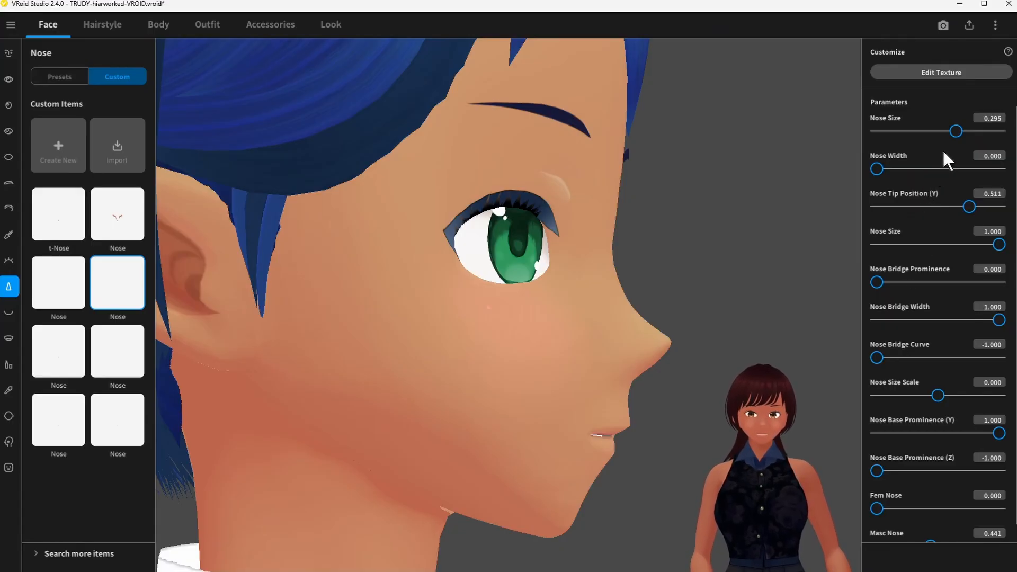
# - Raise the first Nose Size parameter to 0.604 and Masc Nose to 1.000, keeping Nose Base Prominence (Z) at -1.000
pyautogui.moveTo(964, 133); pyautogui.dragTo(979, 132)
pyautogui.moveTo(845, 207); pyautogui.dragTo(731, 228, button='right')
pyautogui.moveTo(390, 368); pyautogui.dragTo(471, 361, button='right')
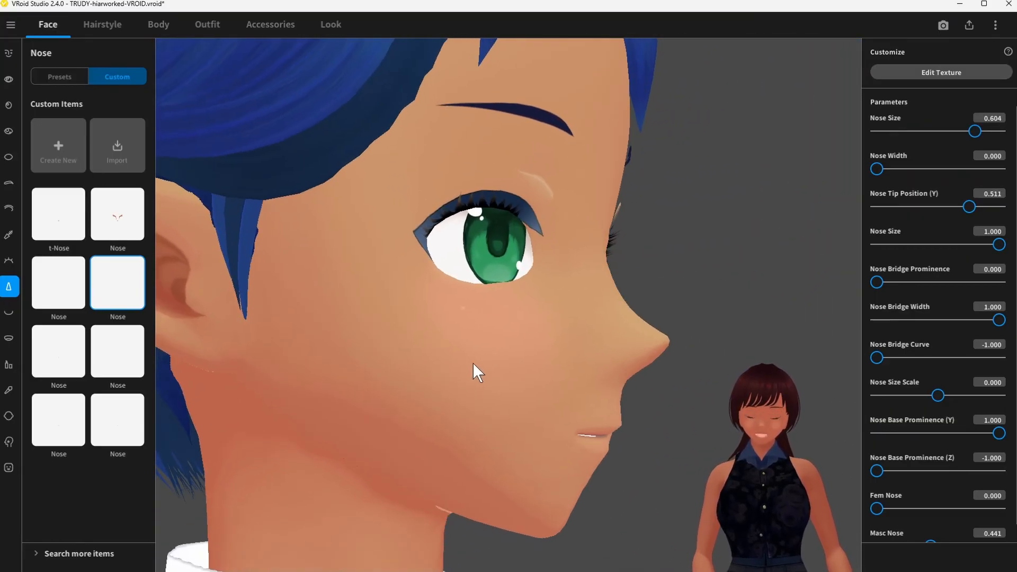
pyautogui.scroll(-1, 922, 472)
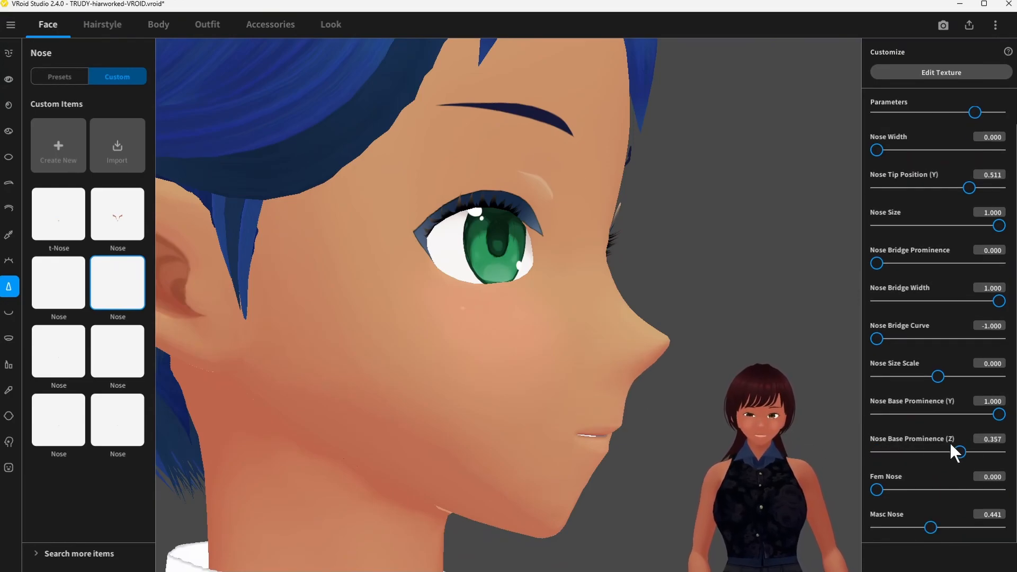
pyautogui.moveTo(882, 493)
pyautogui.mouseDown()
pyautogui.moveTo(977, 489)
pyautogui.moveTo(872, 485)
pyautogui.mouseUp()
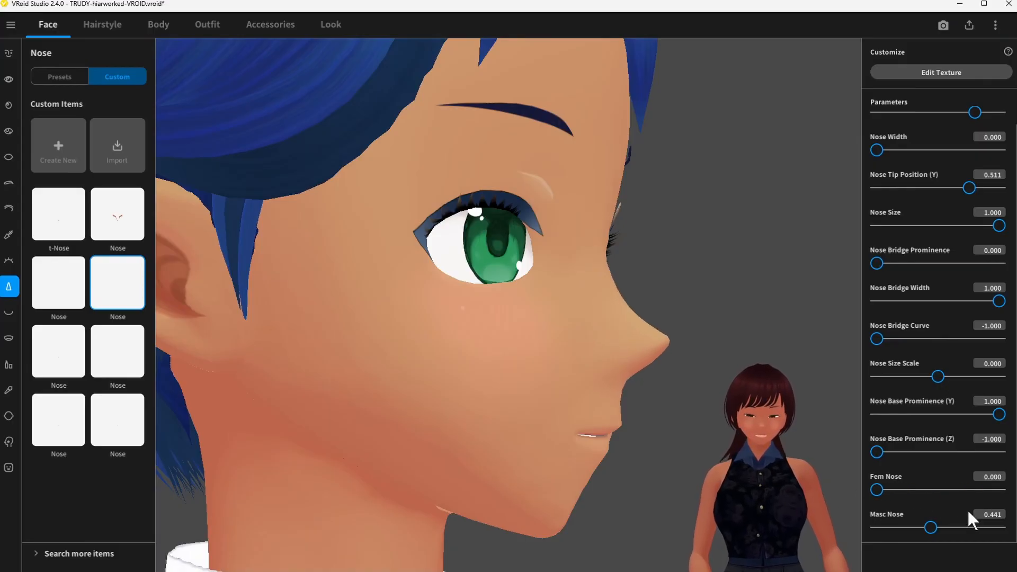
pyautogui.moveTo(936, 527); pyautogui.dragTo(1016, 524)
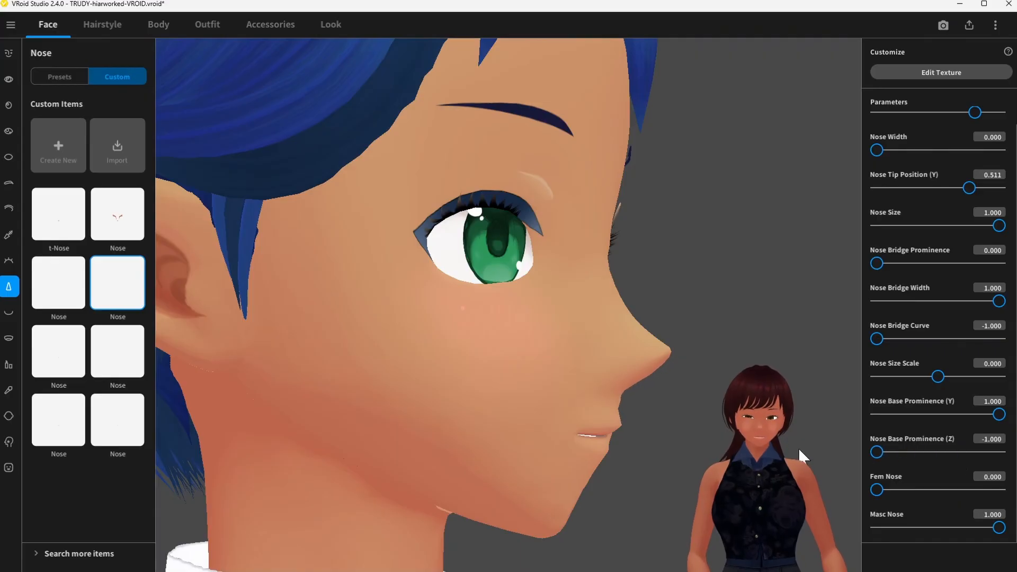
# - Try Nose Base Prominence (Z) at -2.000 and check the nose from the front
pyautogui.click(988, 440)
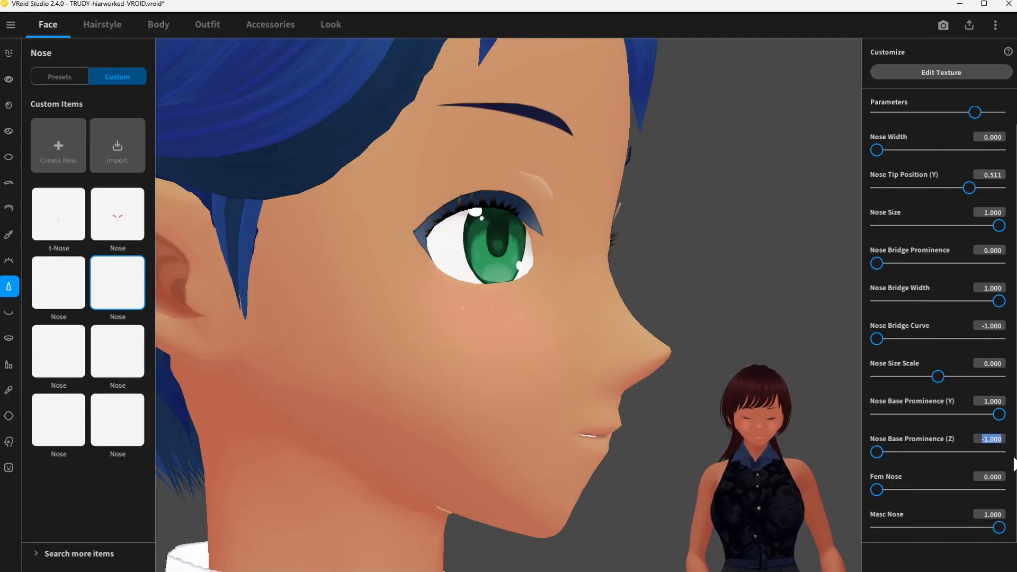
pyautogui.write('-2')
pyautogui.press('Return')
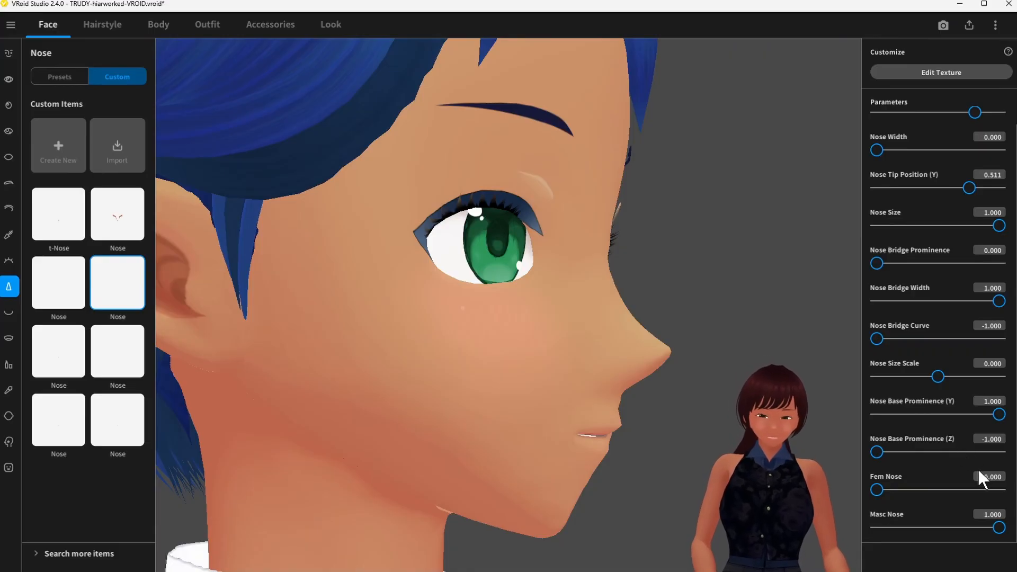
pyautogui.click(990, 447)
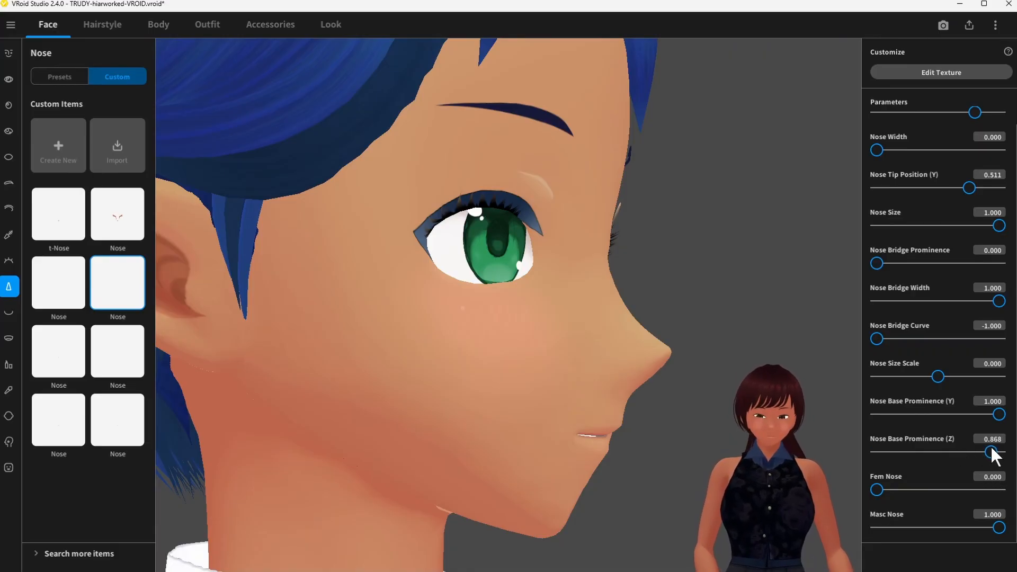
pyautogui.moveTo(991, 447); pyautogui.dragTo(825, 439)
pyautogui.click(984, 437)
pyautogui.write('-2')
pyautogui.press('Return')
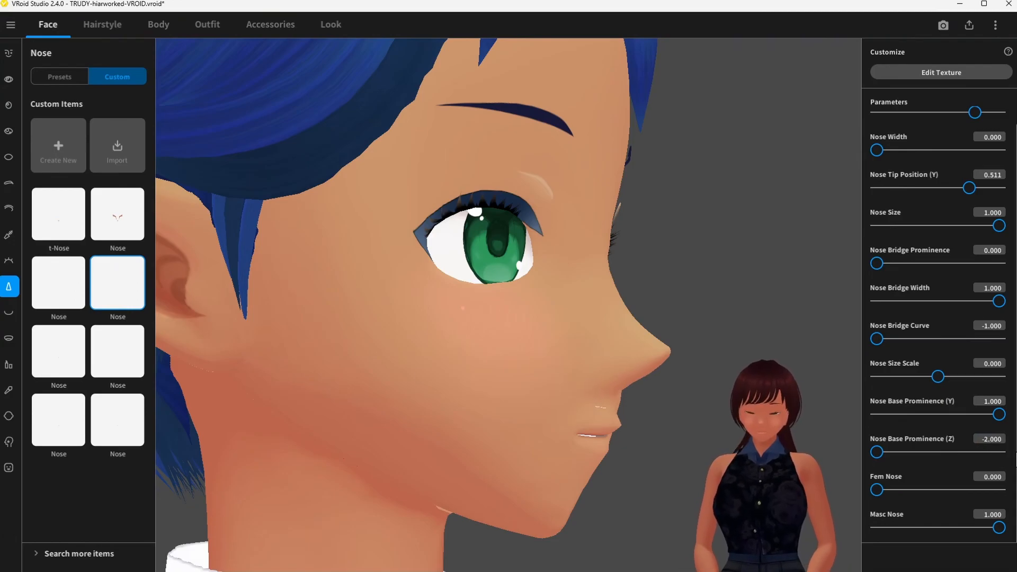
pyautogui.moveTo(718, 454); pyautogui.dragTo(672, 451, button='right')
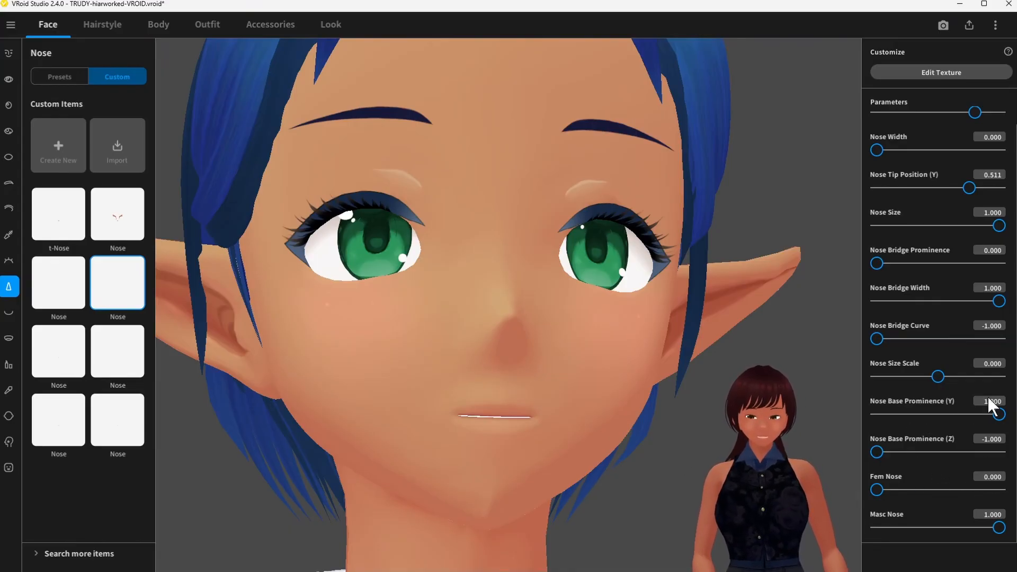
# - Try Nose Base Prominence (Y) at -0.542 and at 2.000, and check the nose in profile
pyautogui.moveTo(999, 414); pyautogui.dragTo(905, 414)
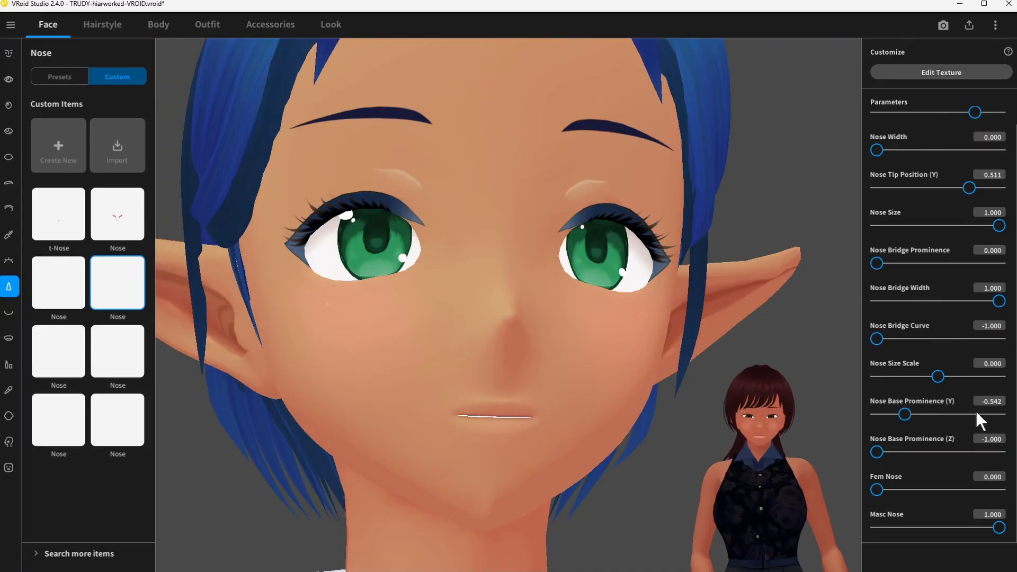
pyautogui.click(990, 401)
pyautogui.write('2')
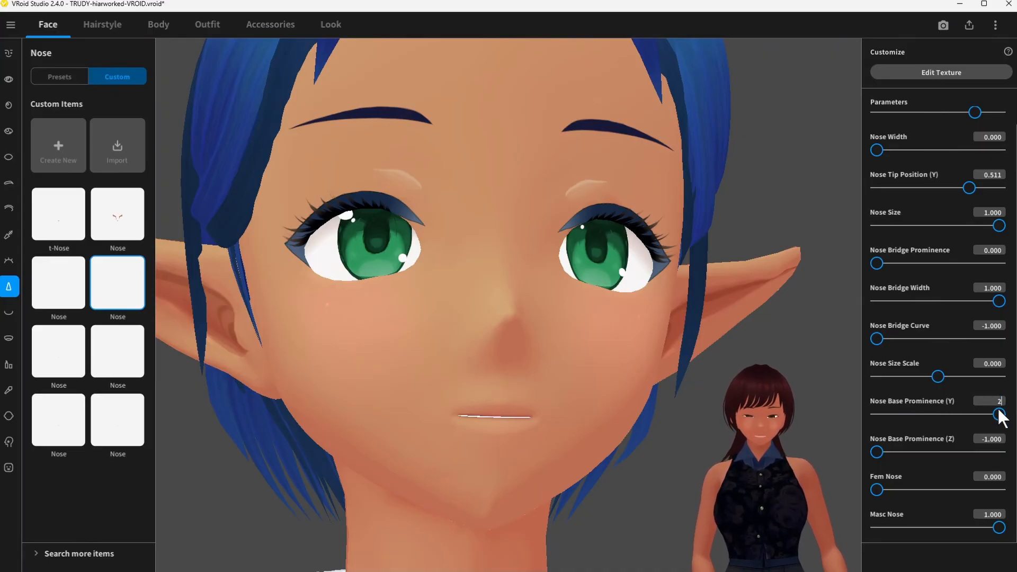
pyautogui.moveTo(560, 418); pyautogui.dragTo(512, 421, button='right')
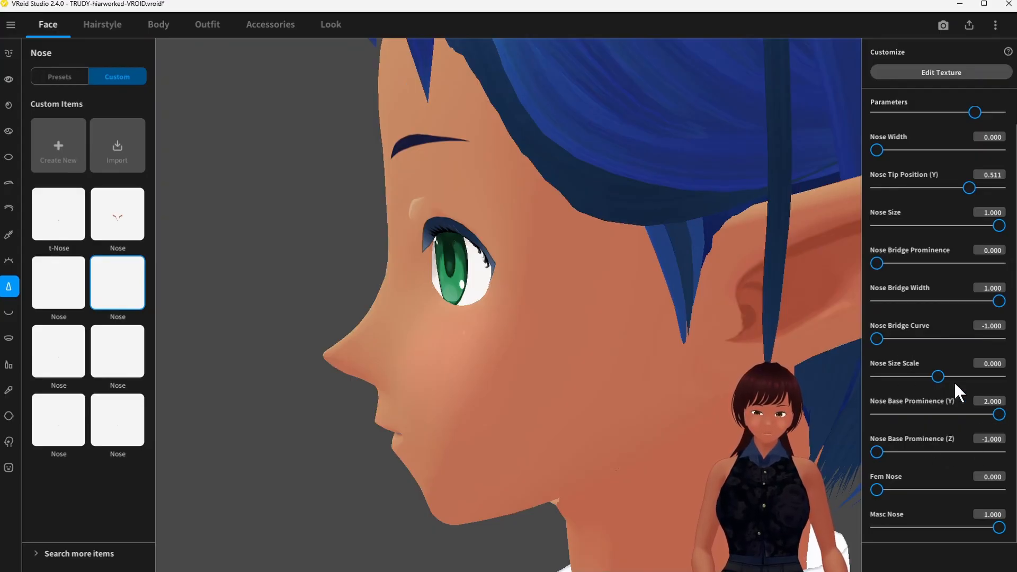
# - Set Nose Size Scale to 0.467 and Nose Base Prominence (Y) to 1.000, and check the profile
pyautogui.moveTo(936, 375); pyautogui.dragTo(965, 370)
pyautogui.moveTo(479, 363); pyautogui.dragTo(613, 355, button='right')
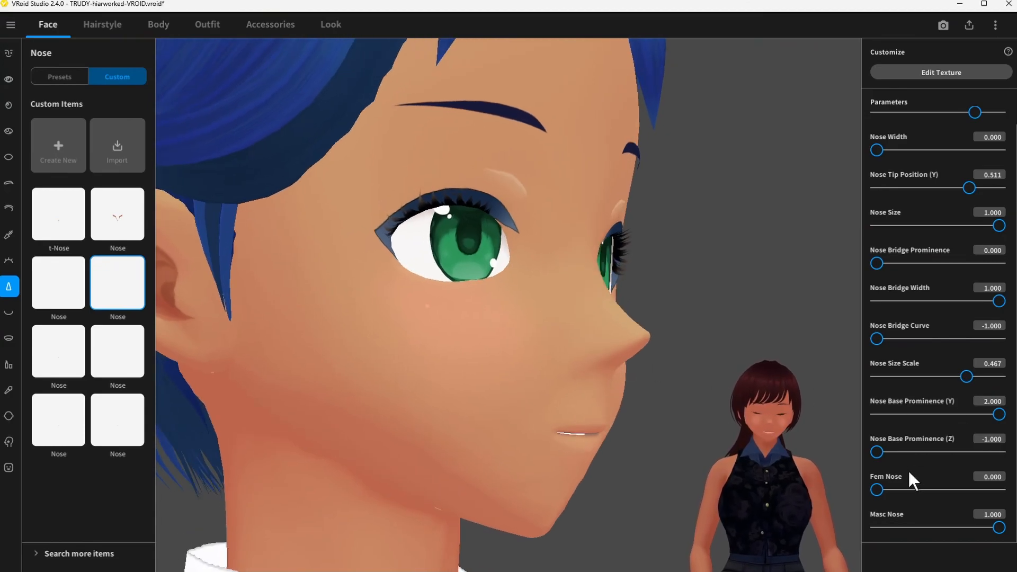
pyautogui.press('Return')
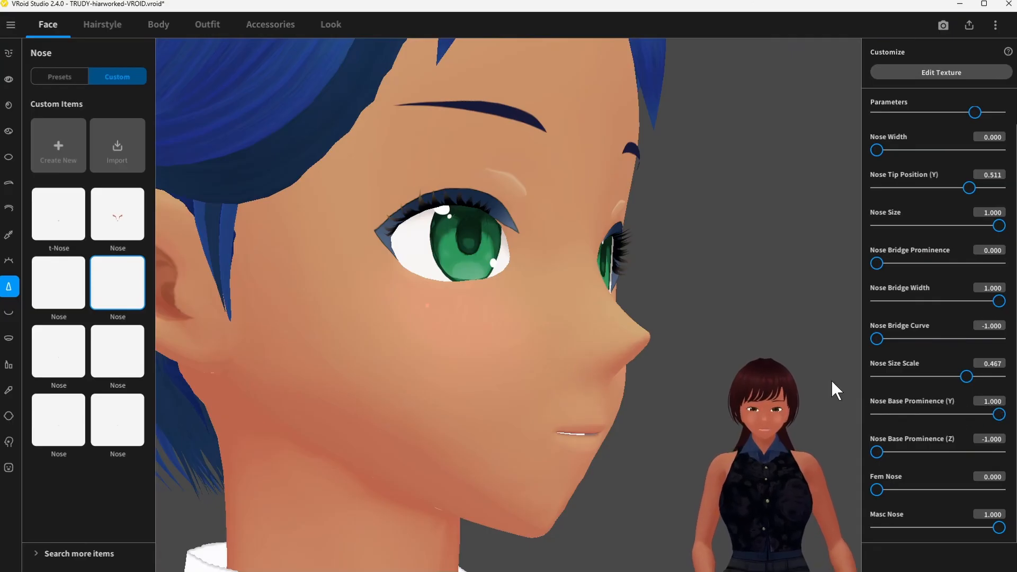
pyautogui.moveTo(726, 393); pyautogui.dragTo(676, 406, button='right')
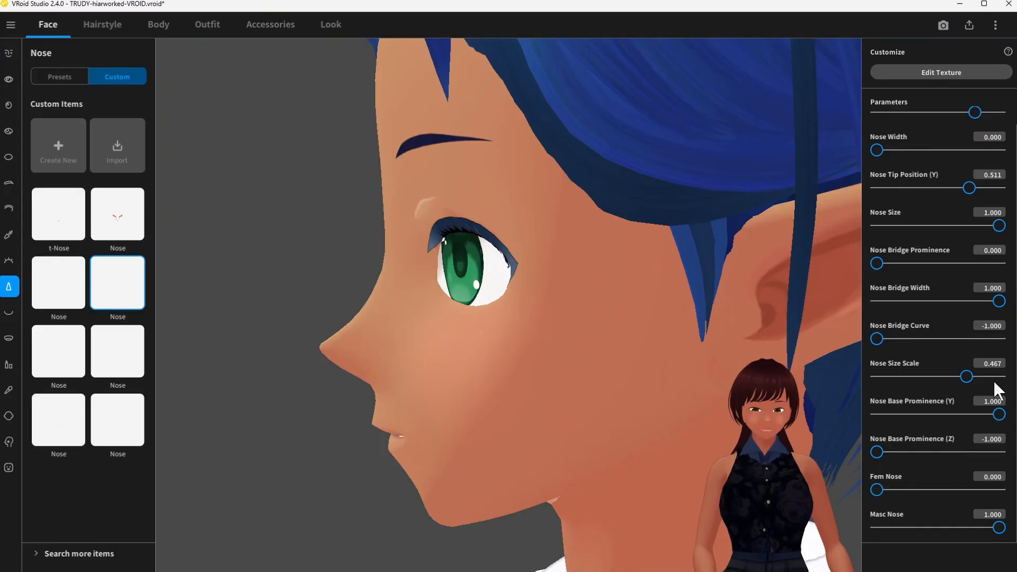
# - Raise Nose Size Scale to 0.872, save the character, and view the face from the front
pyautogui.moveTo(965, 375); pyautogui.dragTo(986, 371)
pyautogui.moveTo(847, 360); pyautogui.dragTo(326, 232, button='right')
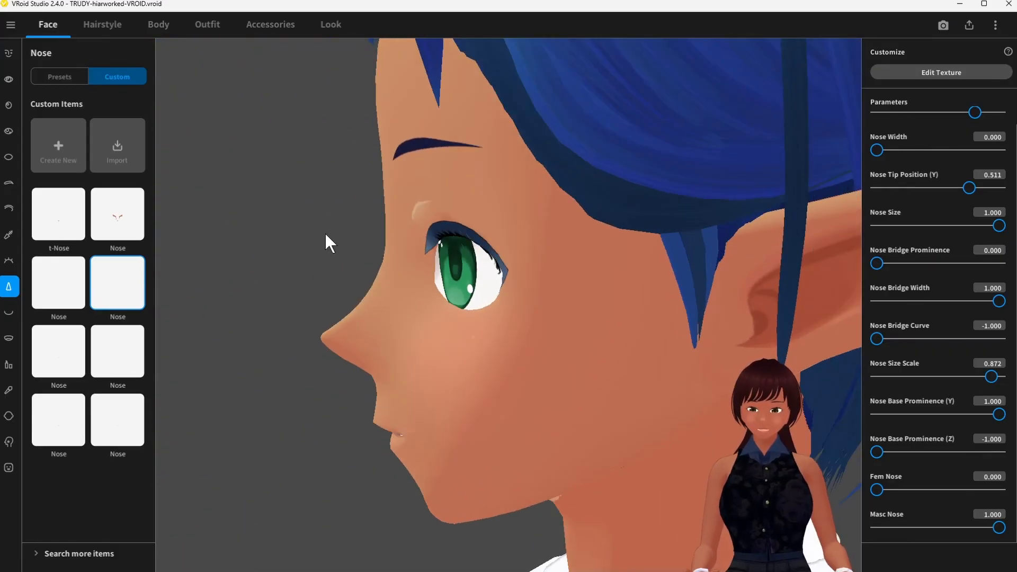
pyautogui.hotkey('ctrl', 's')
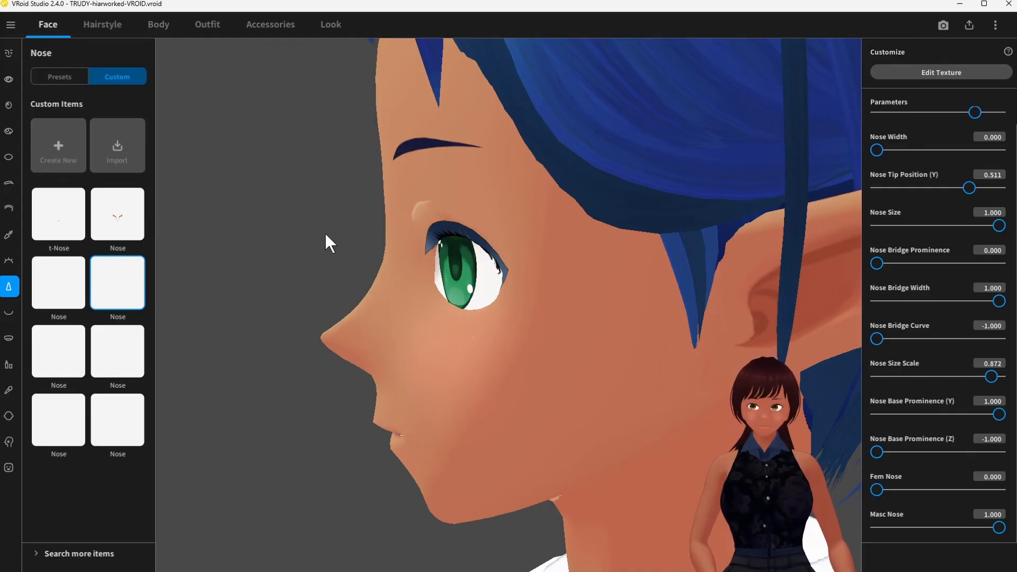
pyautogui.moveTo(325, 233); pyautogui.dragTo(366, 243)
pyautogui.moveTo(359, 235); pyautogui.dragTo(361, 238, button='right')
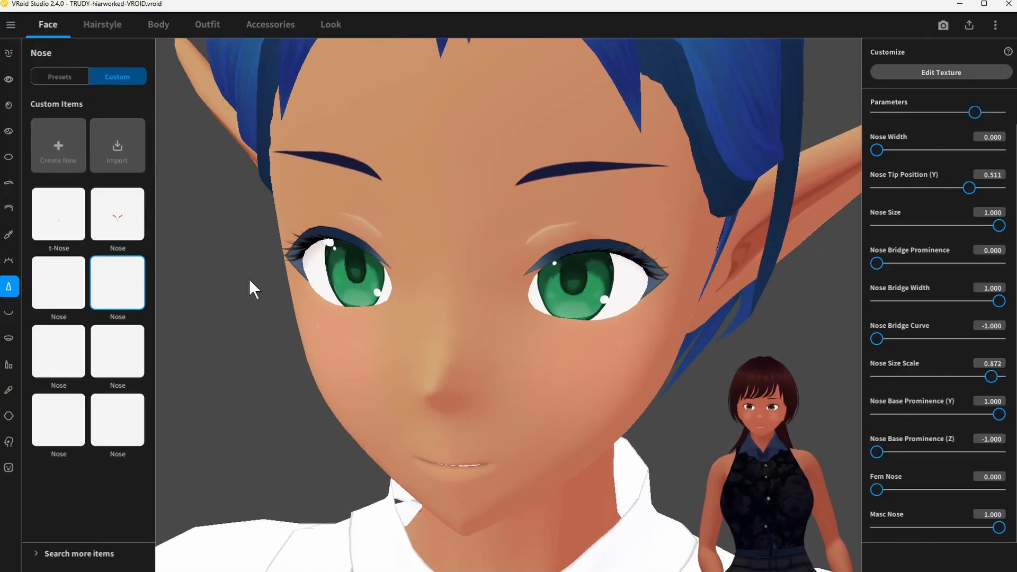
# - Compare several custom nose items on the face, apply t-Nose, and check the profile
pyautogui.rightClick(120, 298)
pyautogui.click(66, 291)
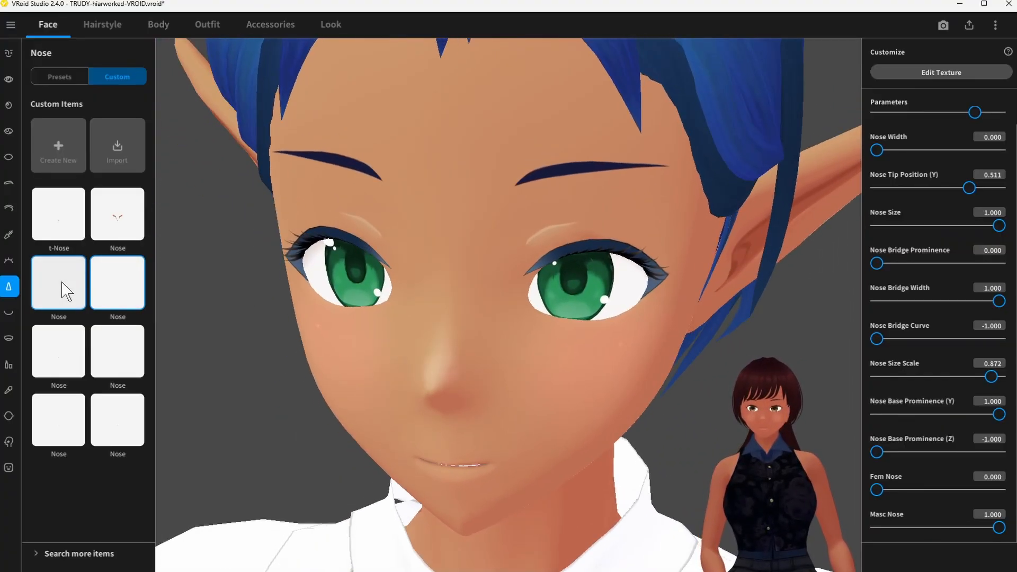
pyautogui.moveTo(216, 306)
pyautogui.mouseDown()
pyautogui.moveTo(249, 299)
pyautogui.moveTo(205, 300)
pyautogui.mouseUp()
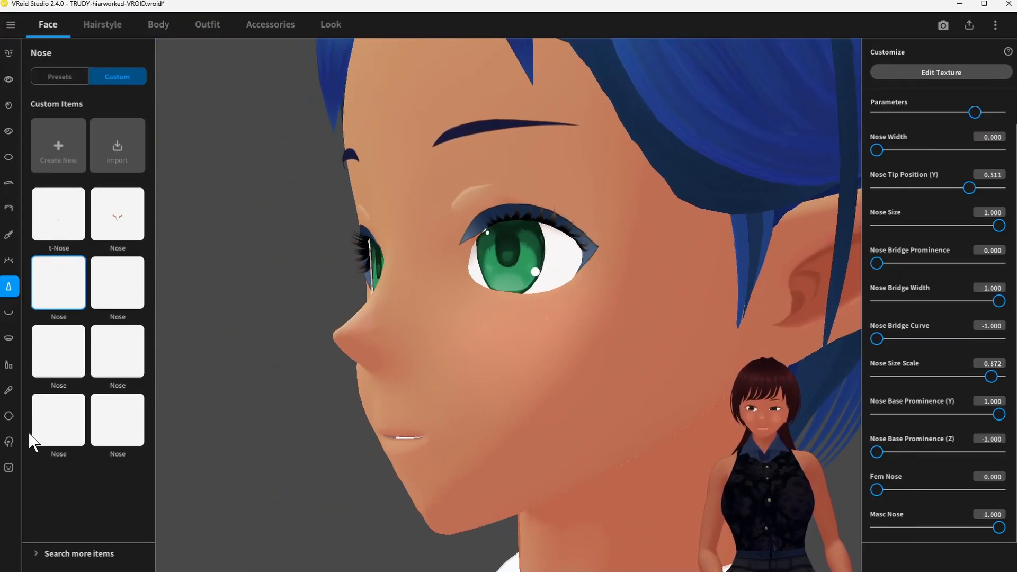
pyautogui.click(59, 423)
pyautogui.click(117, 433)
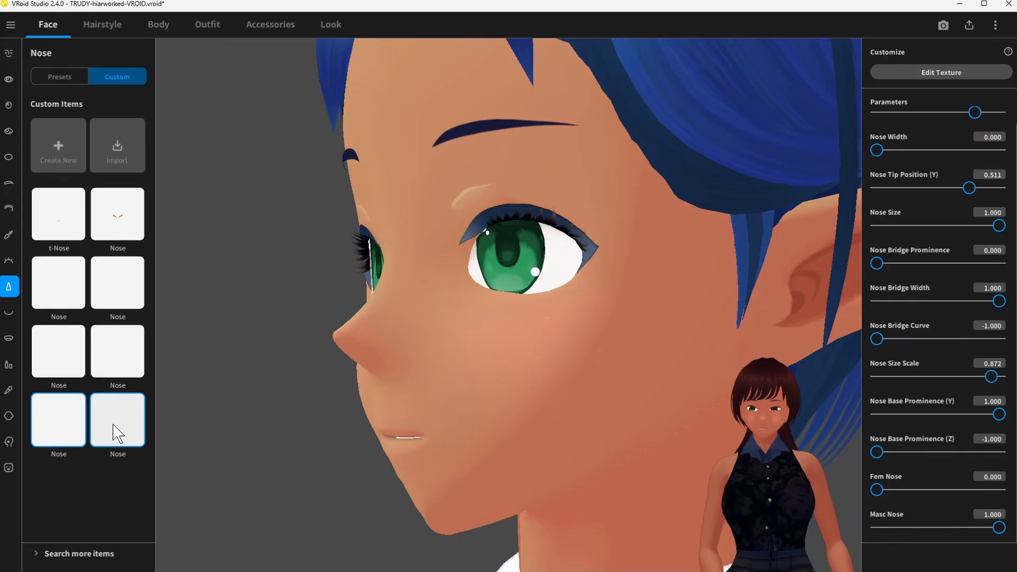
pyautogui.click(69, 286)
pyautogui.click(74, 228)
pyautogui.moveTo(239, 328); pyautogui.dragTo(265, 329, button='right')
pyautogui.moveTo(538, 359); pyautogui.dragTo(494, 358, button='right')
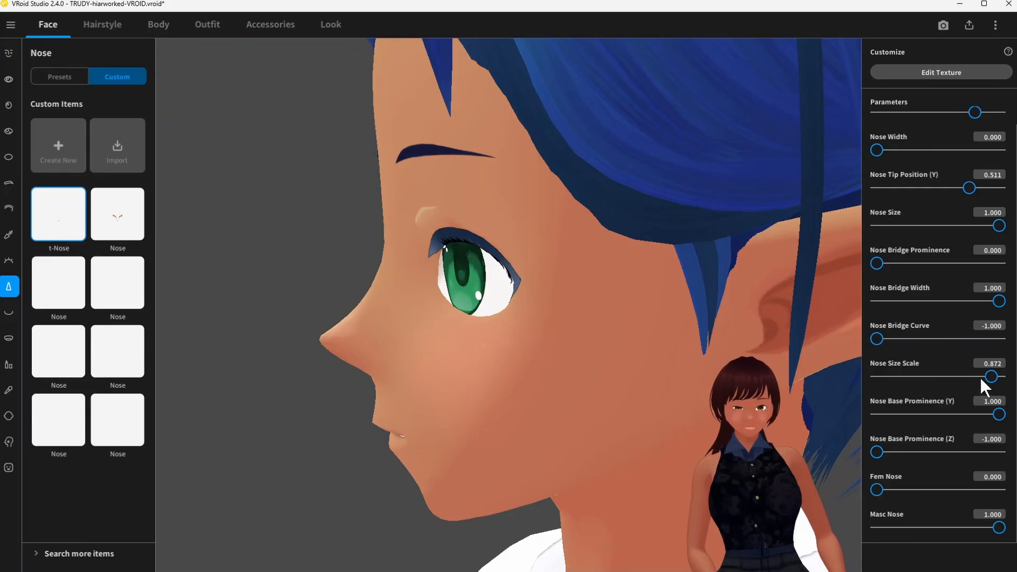
# - Reduce Nose Size Scale to 0.617 and Nose Tip Position (Y) to 0.379, and check the face from the front
pyautogui.moveTo(975, 374); pyautogui.dragTo(973, 374)
pyautogui.moveTo(601, 342); pyautogui.dragTo(660, 342, button='right')
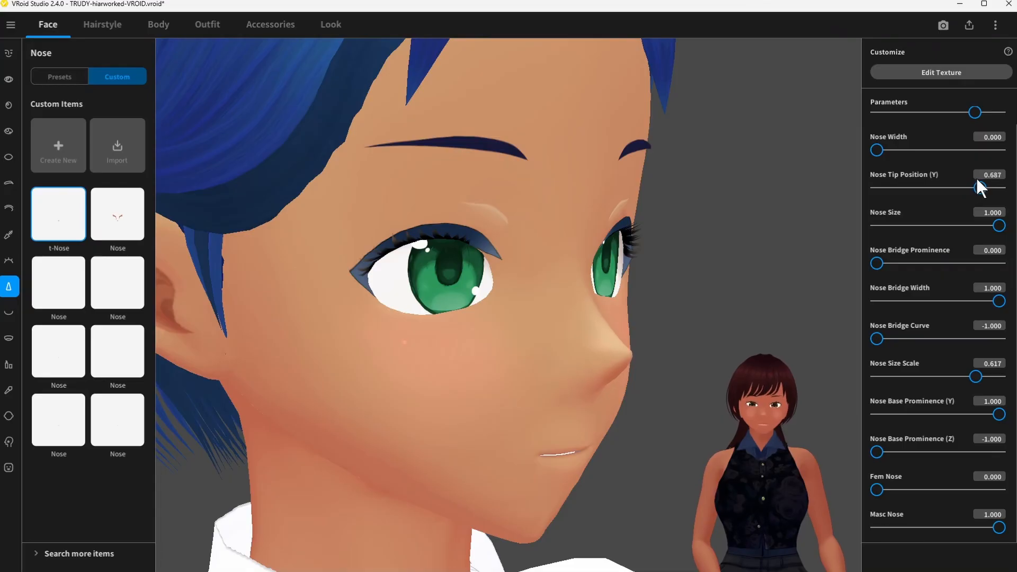
pyautogui.moveTo(970, 181); pyautogui.dragTo(956, 182)
pyautogui.moveTo(826, 212); pyautogui.dragTo(654, 319, button='right')
pyautogui.moveTo(679, 316)
pyautogui.mouseDown(button='right')
pyautogui.moveTo(689, 316)
pyautogui.moveTo(664, 319)
pyautogui.mouseUp(button='right')
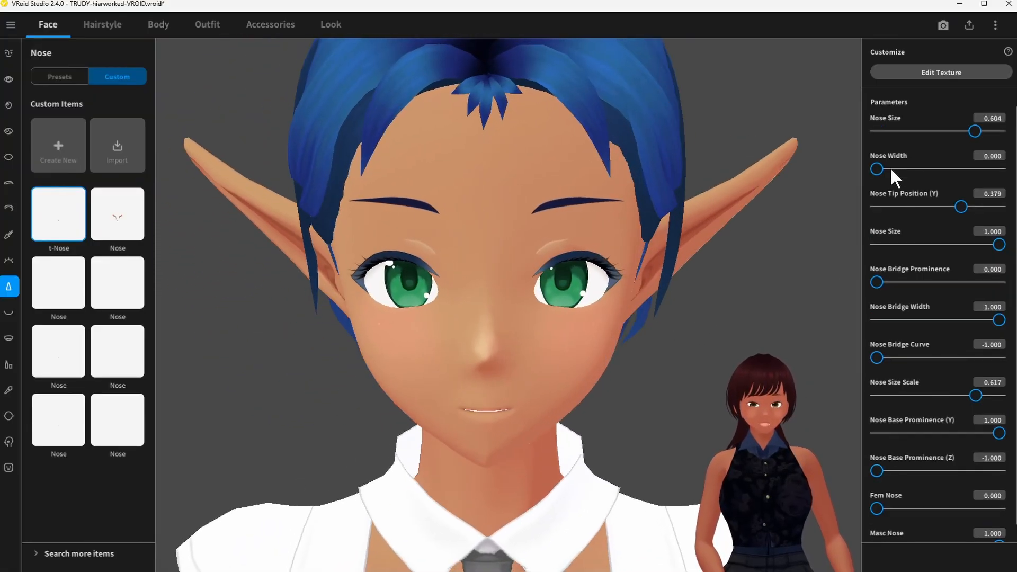
# - Raise Nose Width to 0.969 while viewing the nose from above, and check it from the front
pyautogui.moveTo(443, 339); pyautogui.dragTo(543, 361, button='right')
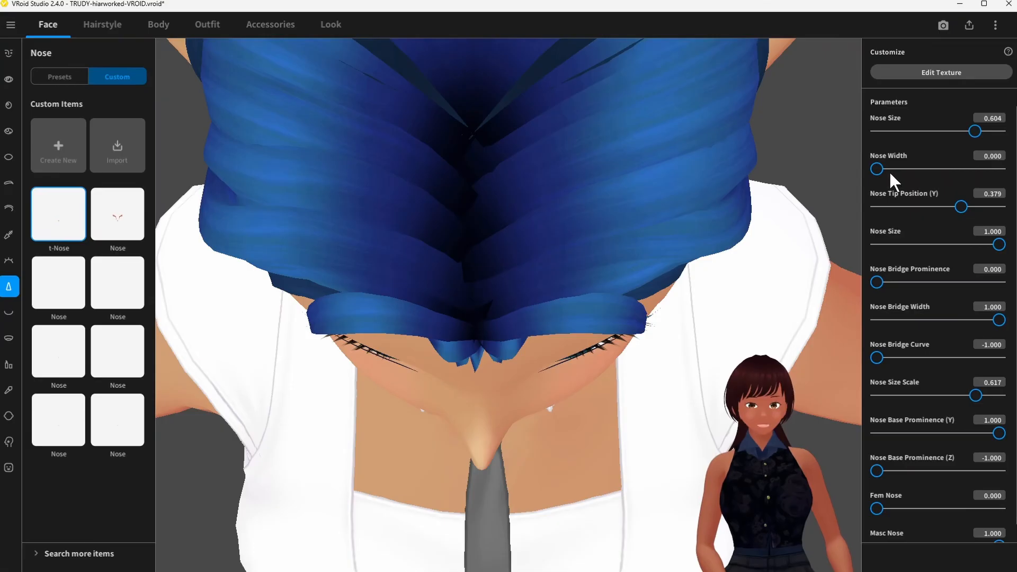
pyautogui.moveTo(880, 166); pyautogui.dragTo(956, 164)
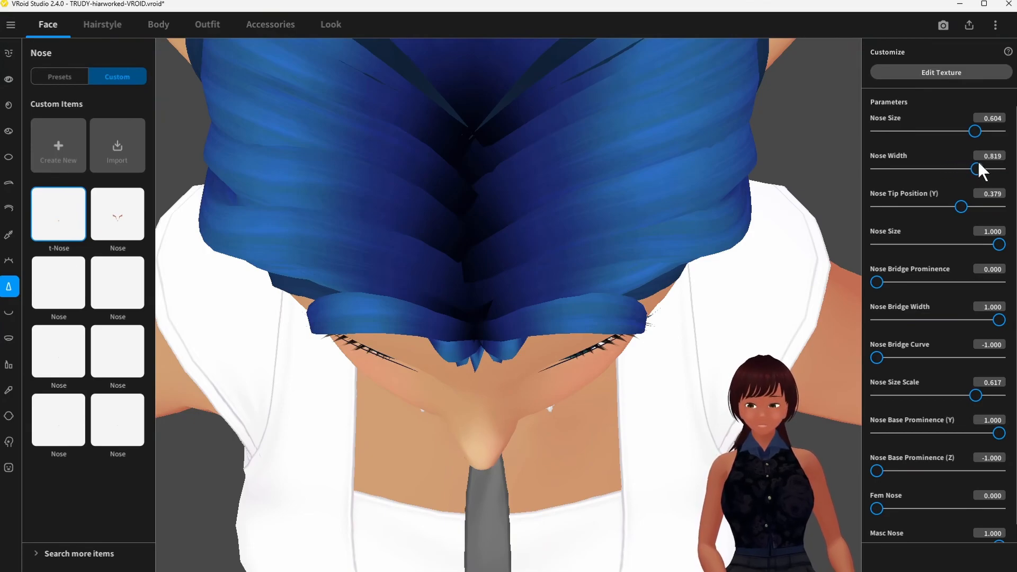
pyautogui.moveTo(983, 168); pyautogui.dragTo(995, 168)
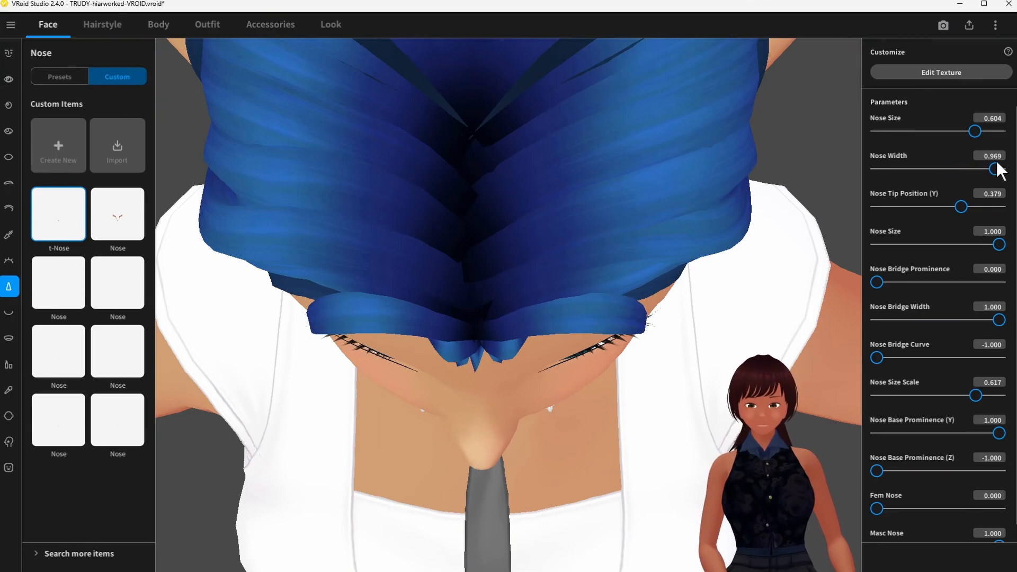
pyautogui.moveTo(633, 195); pyautogui.dragTo(635, 155, button='right')
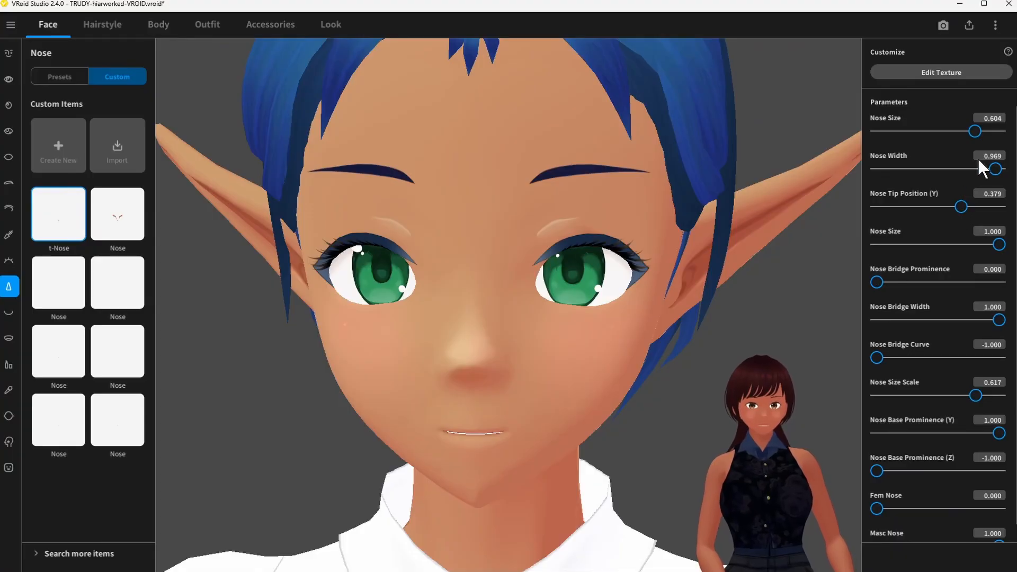
# - Reduce Nose Width to about the middle of its range and inspect the nose in profile and from the front
pyautogui.moveTo(996, 168); pyautogui.dragTo(932, 169)
pyautogui.moveTo(667, 223)
pyautogui.mouseDown(button='right')
pyautogui.moveTo(666, 255)
pyautogui.moveTo(634, 232)
pyautogui.moveTo(622, 203)
pyautogui.moveTo(627, 213)
pyautogui.moveTo(711, 206)
pyautogui.moveTo(710, 214)
pyautogui.moveTo(650, 212)
pyautogui.moveTo(663, 213)
pyautogui.mouseUp(button='right')
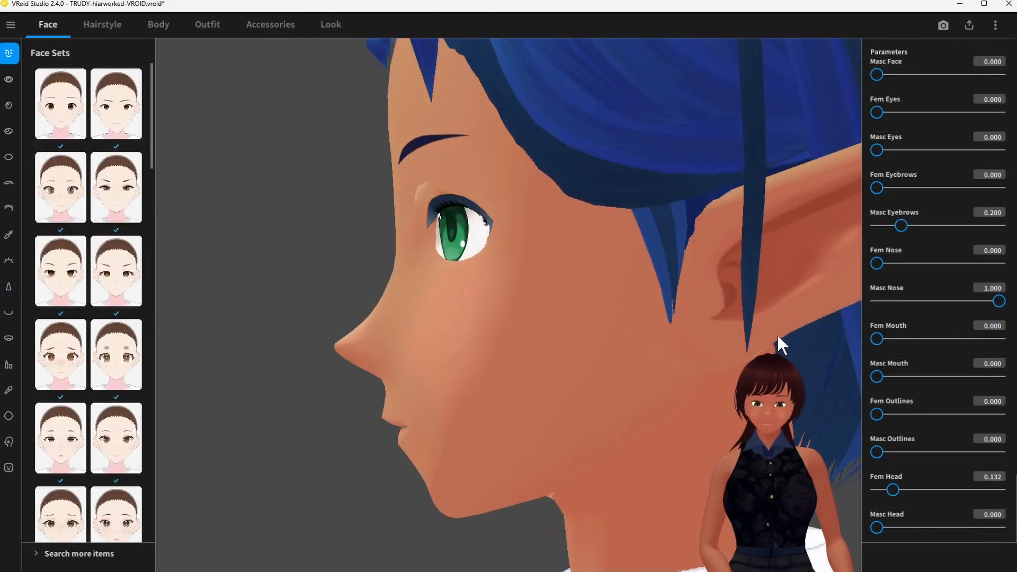
pyautogui.scroll(2, 401, 305)
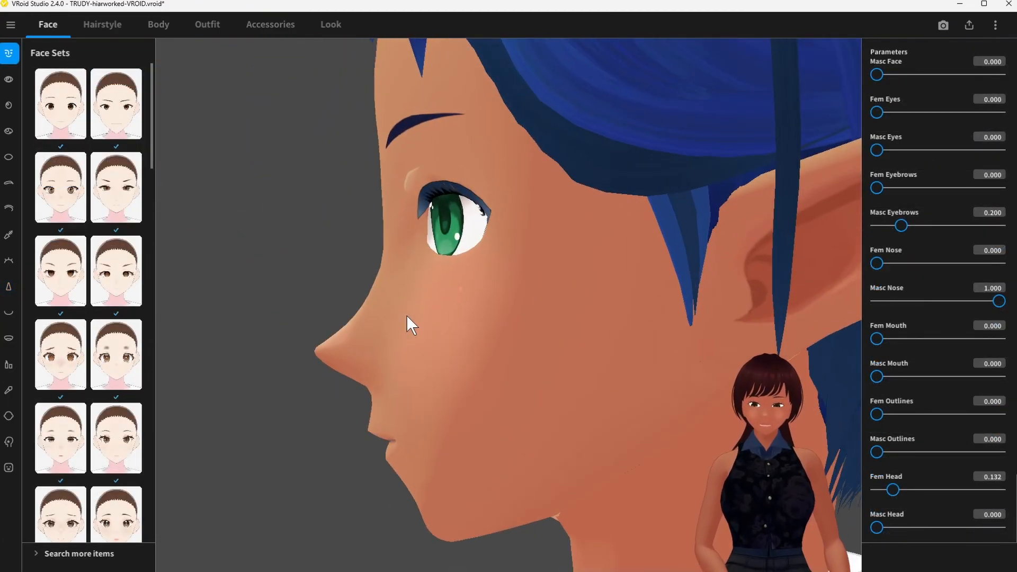
pyautogui.moveTo(407, 317); pyautogui.dragTo(451, 319, button='right')
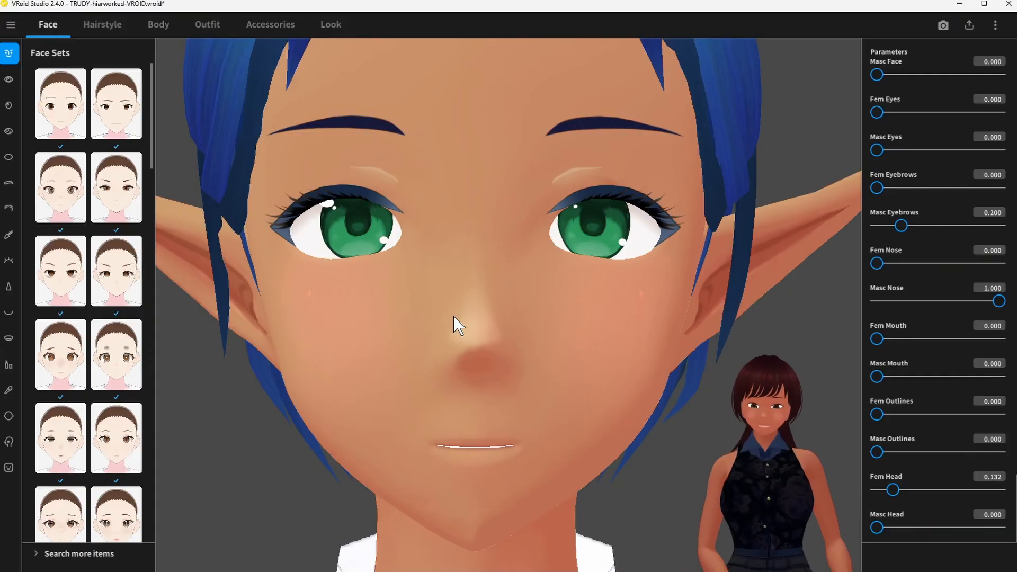